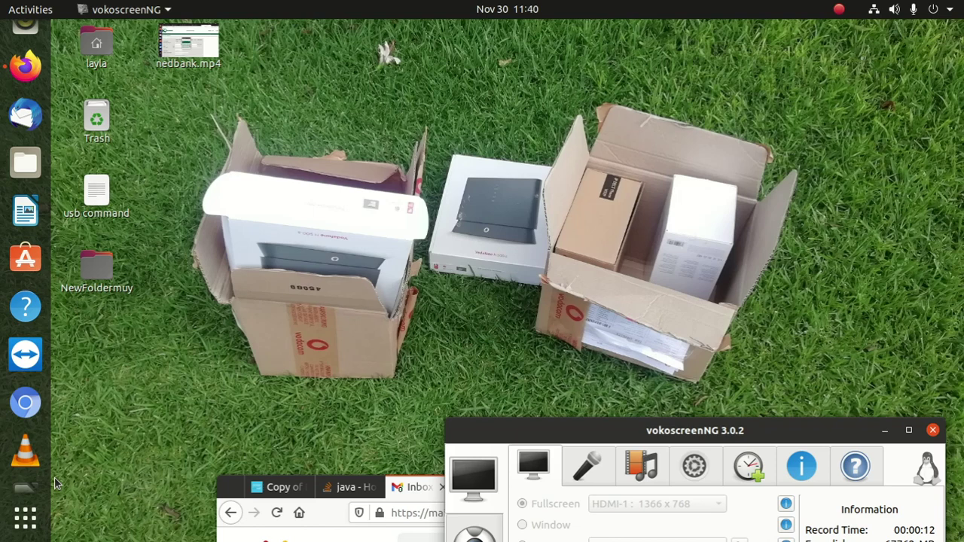
Bring Firefox forward, load google.com, and maximize the browser window
{"action": "scroll", "coordinate": [43, 486], "scroll_direction": "down", "scroll_amount": 3}
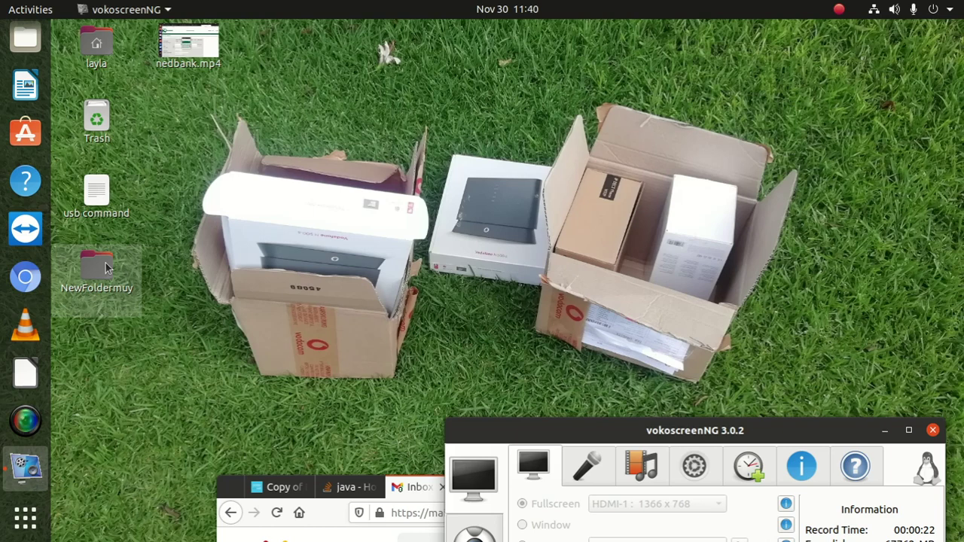
{"action": "left_click", "coordinate": [359, 491]}
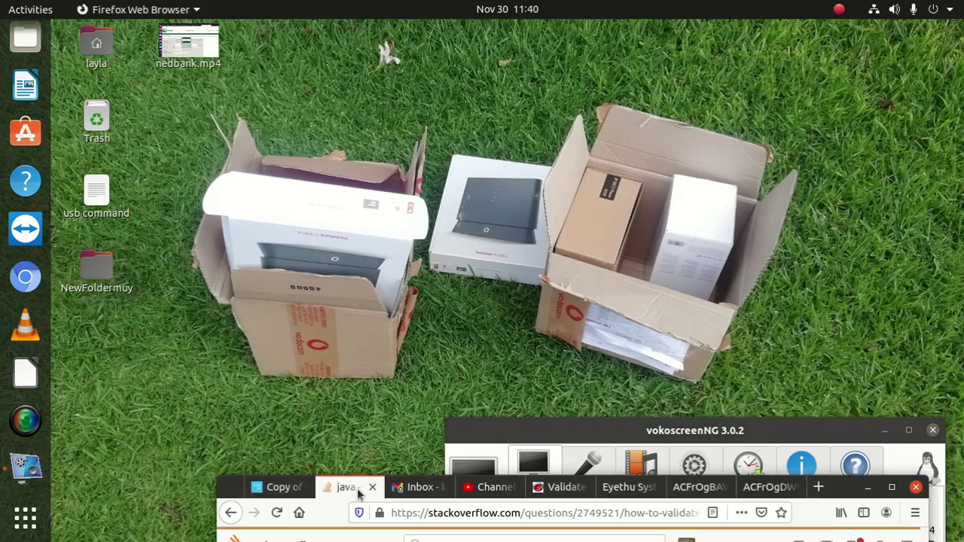
{"action": "triple_click", "coordinate": [455, 515]}
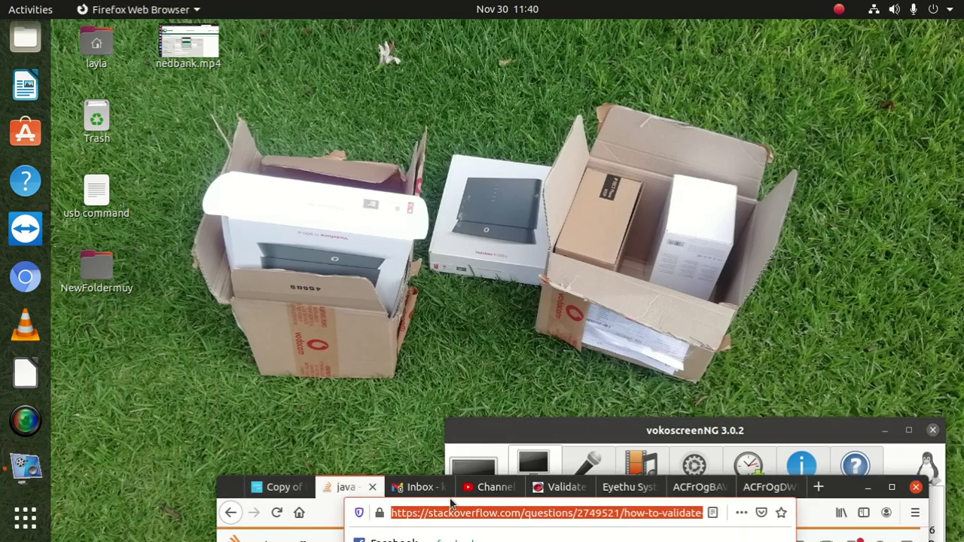
{"action": "type", "text": "google"}
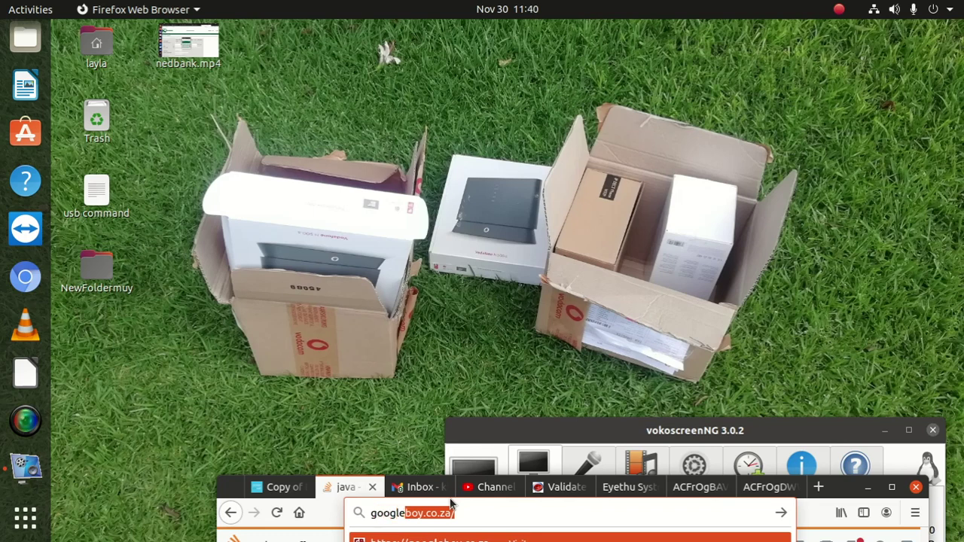
{"action": "type", "text": ".com"}
{"action": "key", "text": "Return"}
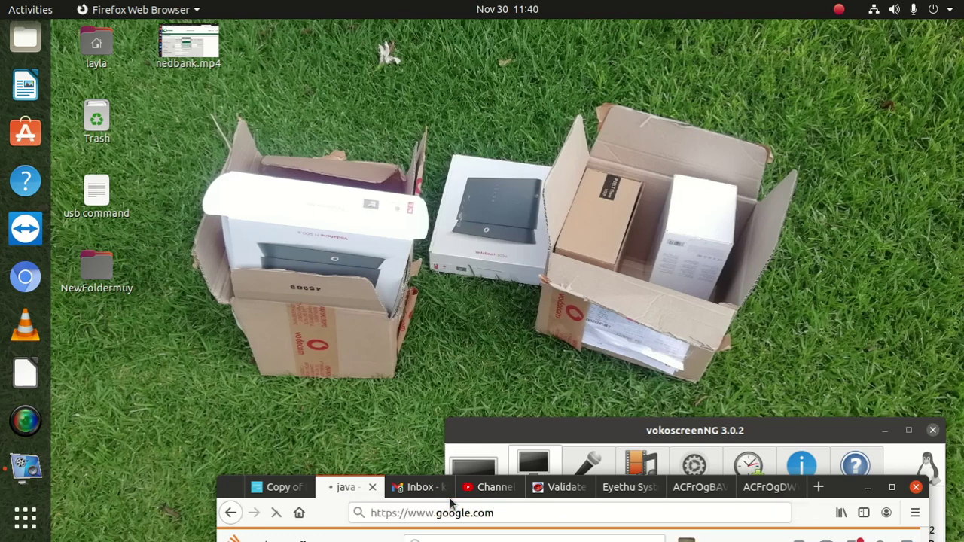
{"action": "left_click_drag", "start_coordinate": [230, 486], "coordinate": [105, 15]}
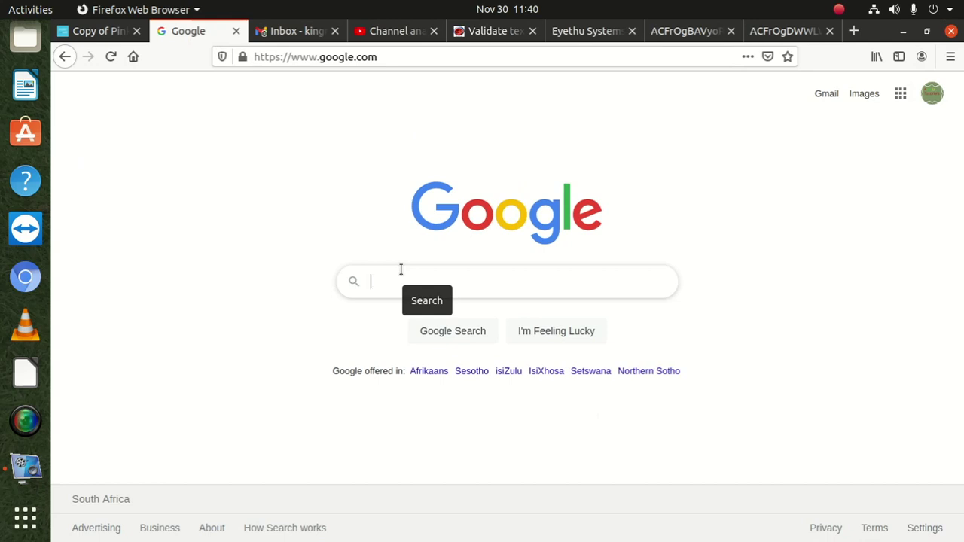
Search Google for 'filezilla download'
{"action": "type", "text": "c"}
{"action": "key", "text": "BackSpace"}
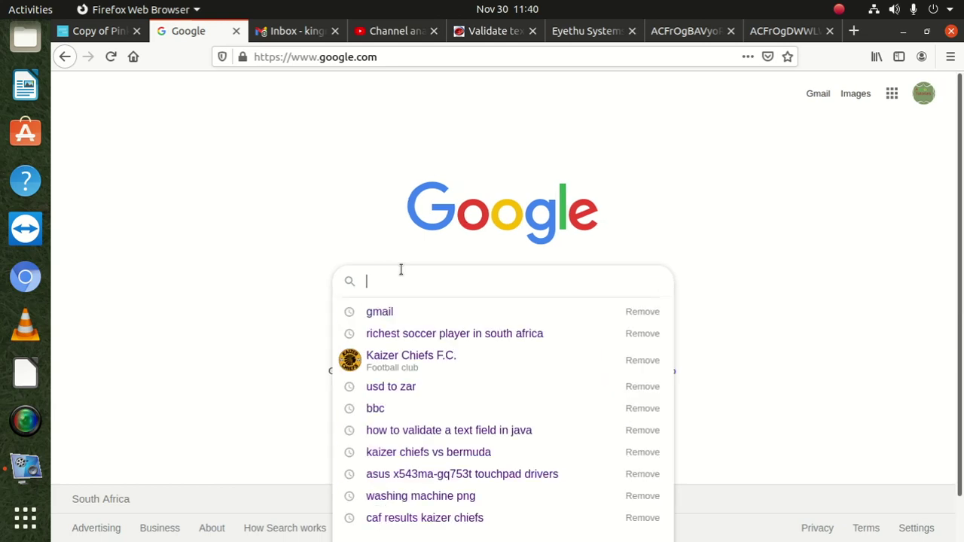
{"action": "type", "text": "filex"}
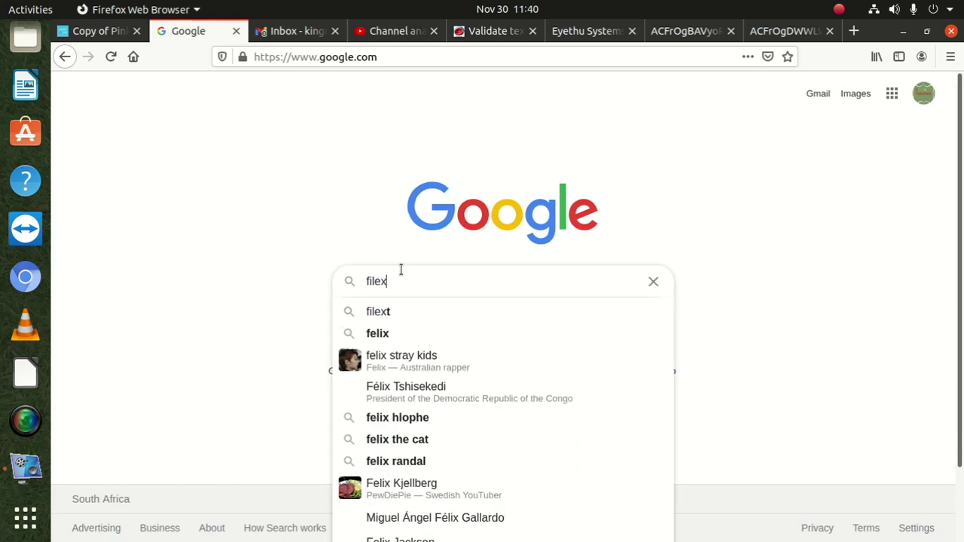
{"action": "key", "text": "BackSpace"}
{"action": "type", "text": "zill"}
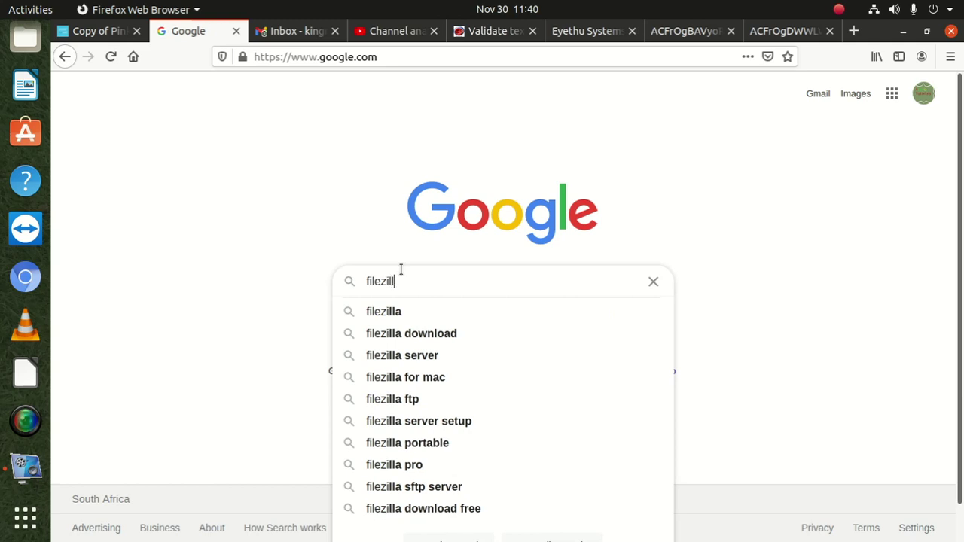
{"action": "left_click", "coordinate": [430, 335]}
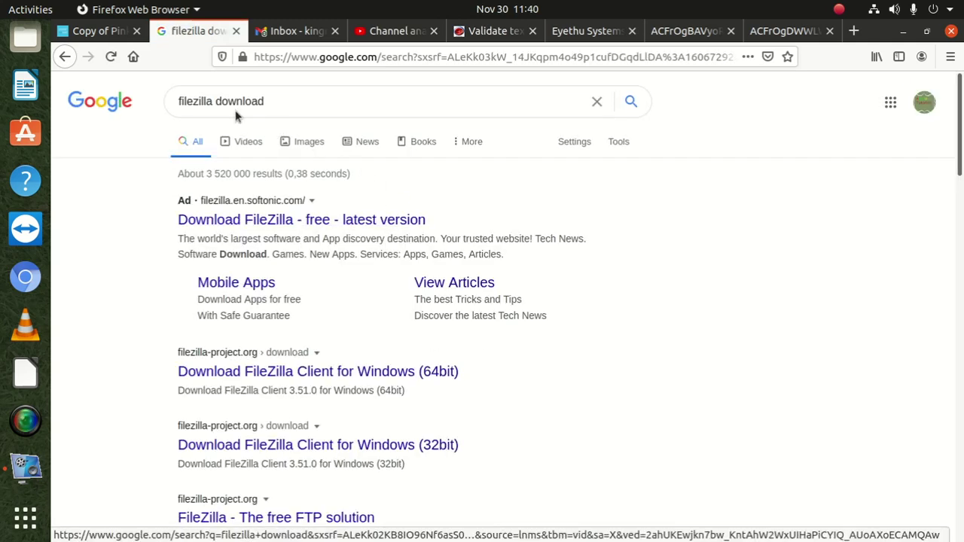
Select 'filezilla' in the query, dismiss the copy menu, and minimize Firefox
{"action": "left_click_drag", "start_coordinate": [210, 100], "coordinate": [176, 100]}
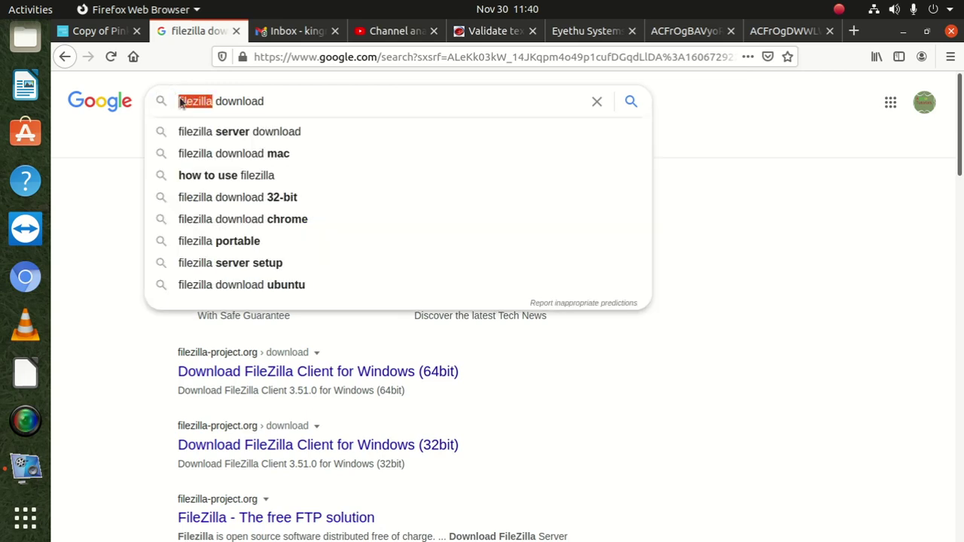
{"action": "right_click", "coordinate": [185, 100]}
{"action": "left_click", "coordinate": [244, 148]}
{"action": "left_click", "coordinate": [903, 32]}
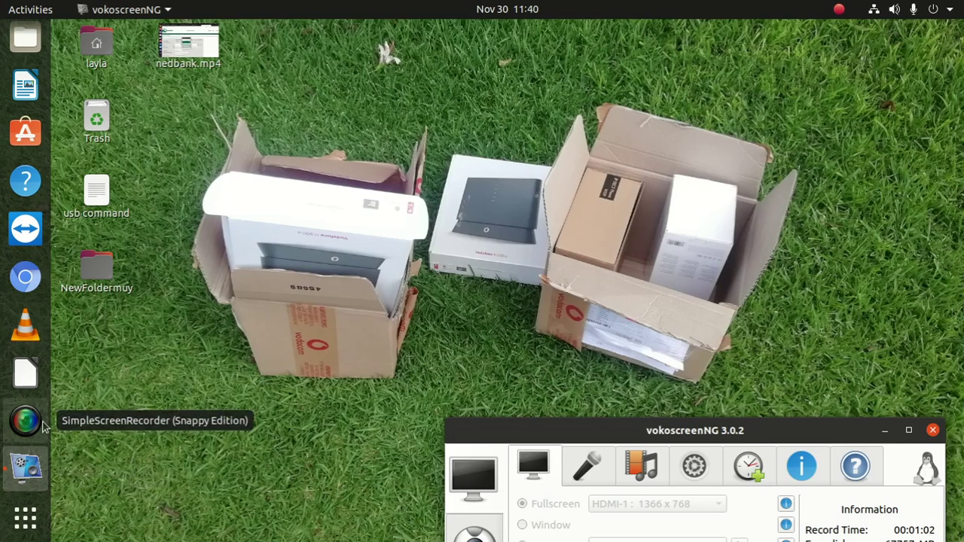
Search the application overview for 'software' and launch Ubuntu Software
{"action": "left_click", "coordinate": [26, 516]}
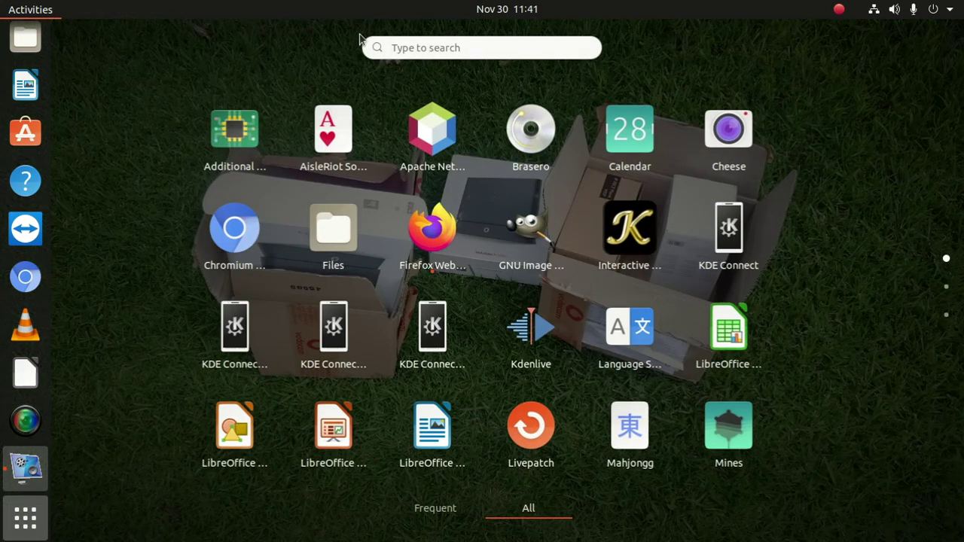
{"action": "left_click", "coordinate": [451, 48]}
{"action": "type", "text": "software"}
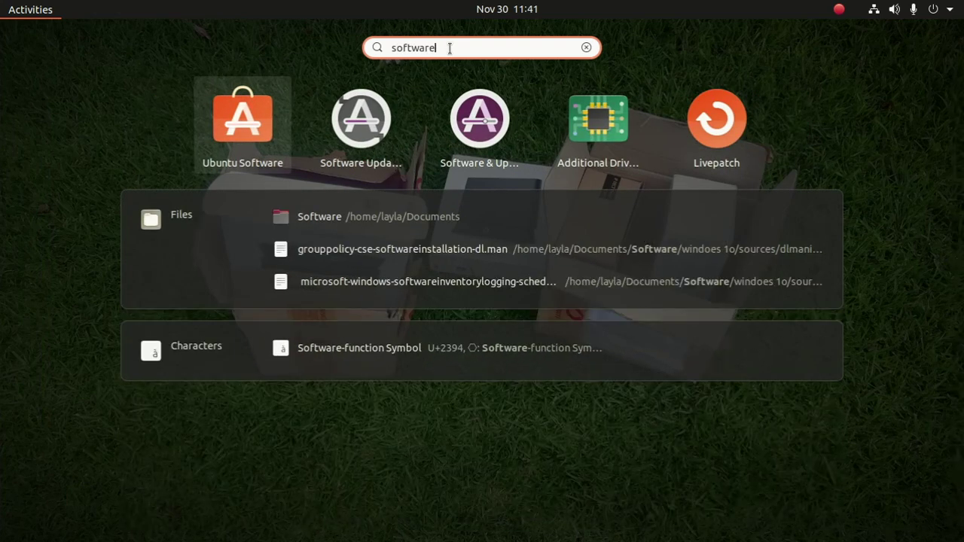
{"action": "left_click", "coordinate": [270, 119]}
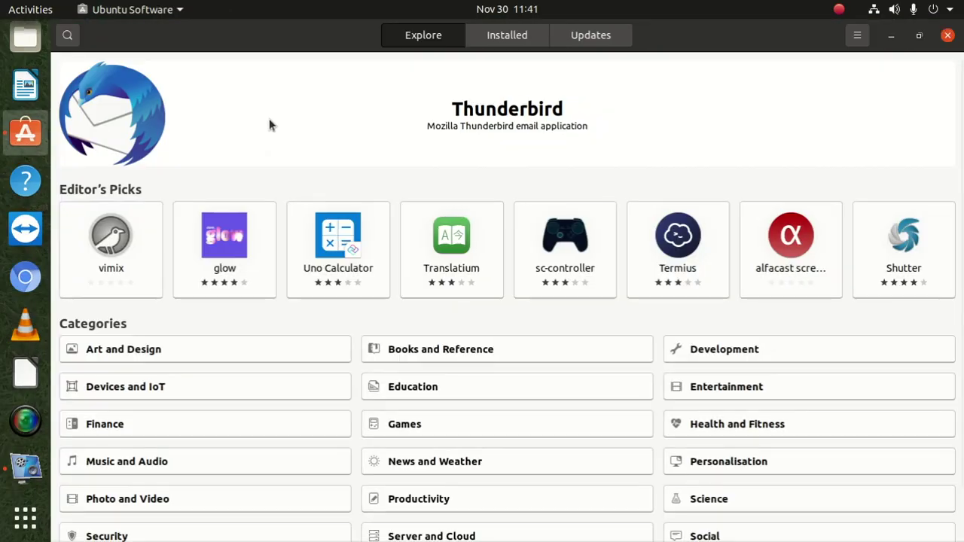
Search the store for 'filezilla', open the FileZilla details page, and un-maximize the window
{"action": "left_click", "coordinate": [69, 35]}
{"action": "type", "text": "f"}
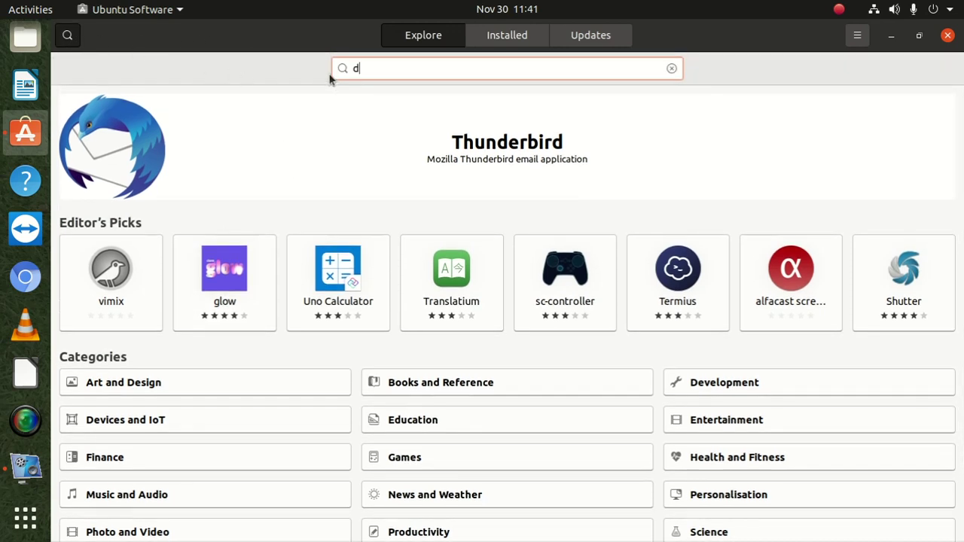
{"action": "type", "text": "ile"}
{"action": "key", "text": "BackSpace"}
{"action": "key", "text": "BackSpace"}
{"action": "key", "text": "BackSpace"}
{"action": "key", "text": "BackSpace"}
{"action": "key", "text": "ctrl+v"}
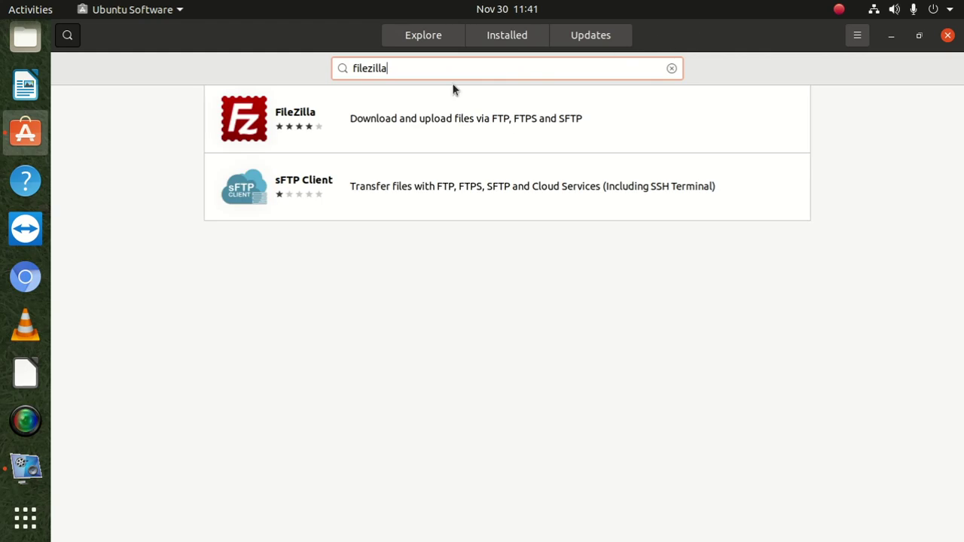
{"action": "left_click", "coordinate": [352, 121]}
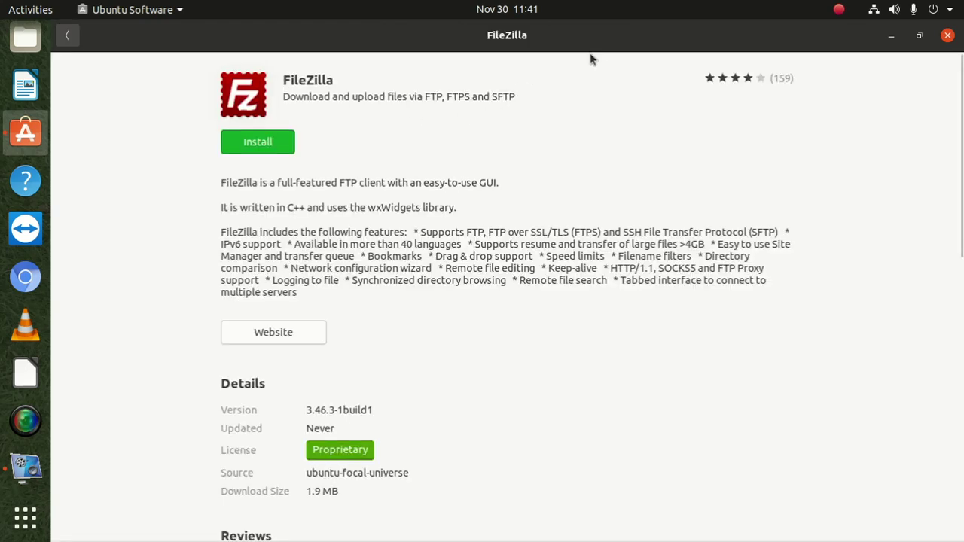
{"action": "left_click_drag", "start_coordinate": [602, 47], "coordinate": [595, 69]}
Install FileZilla, authenticating with the account password
{"action": "left_click", "coordinate": [215, 172]}
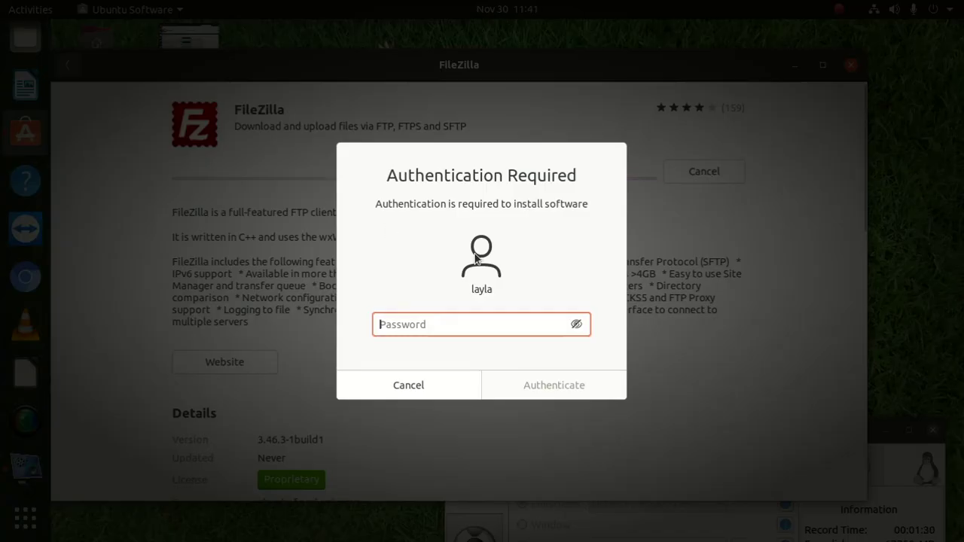
{"action": "type", "text": "**********"}
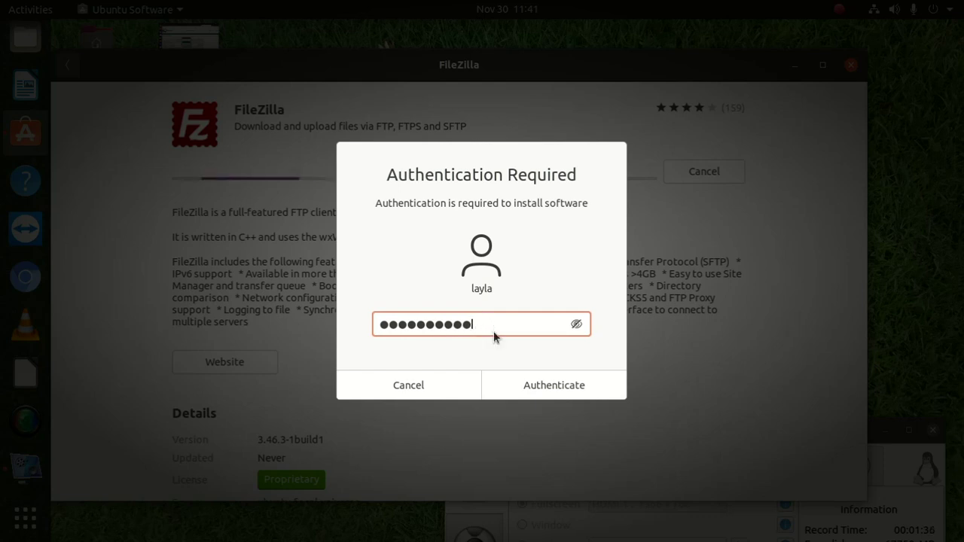
{"action": "left_click", "coordinate": [523, 394]}
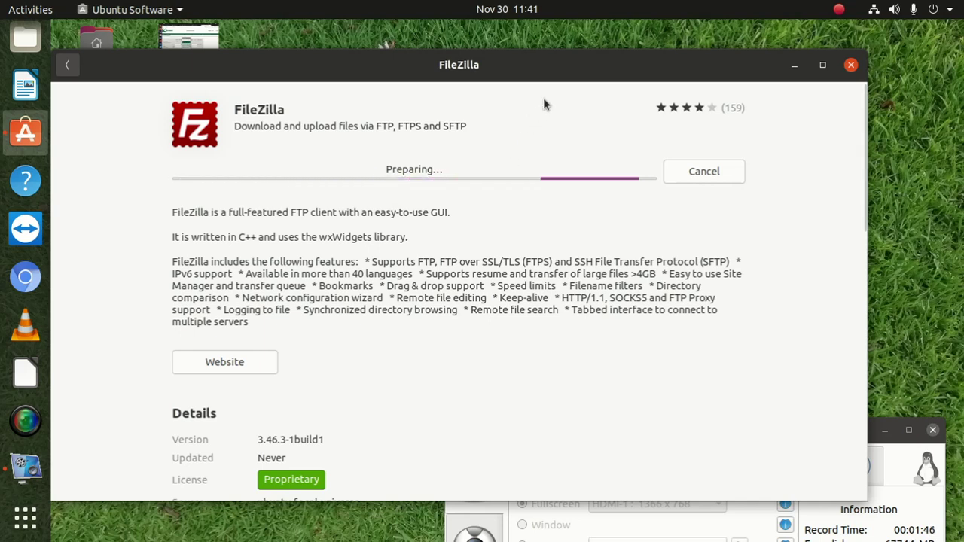
Move the store window aside, wait for the install, skim the reviews, and close the store
{"action": "left_click_drag", "start_coordinate": [555, 78], "coordinate": [631, 123]}
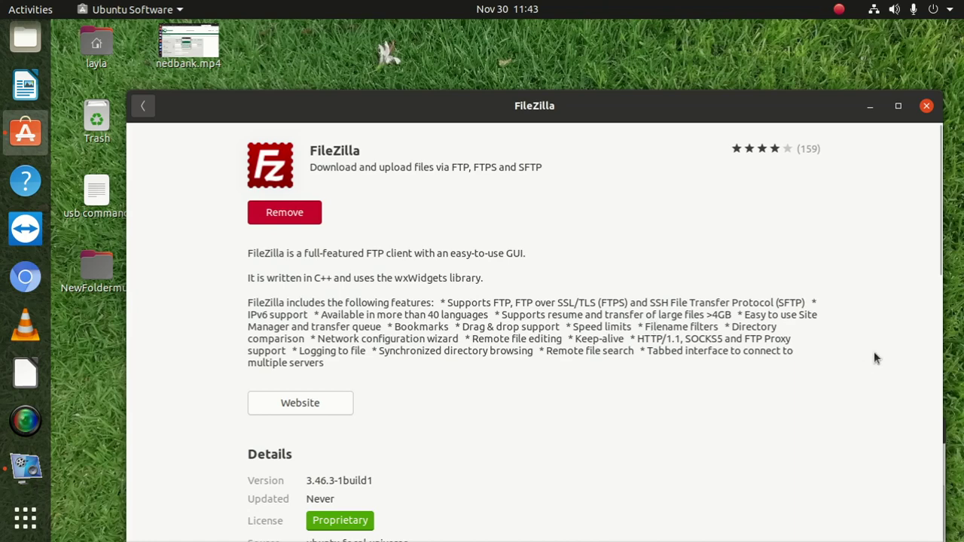
{"action": "scroll", "coordinate": [499, 293], "scroll_direction": "down", "scroll_amount": 10}
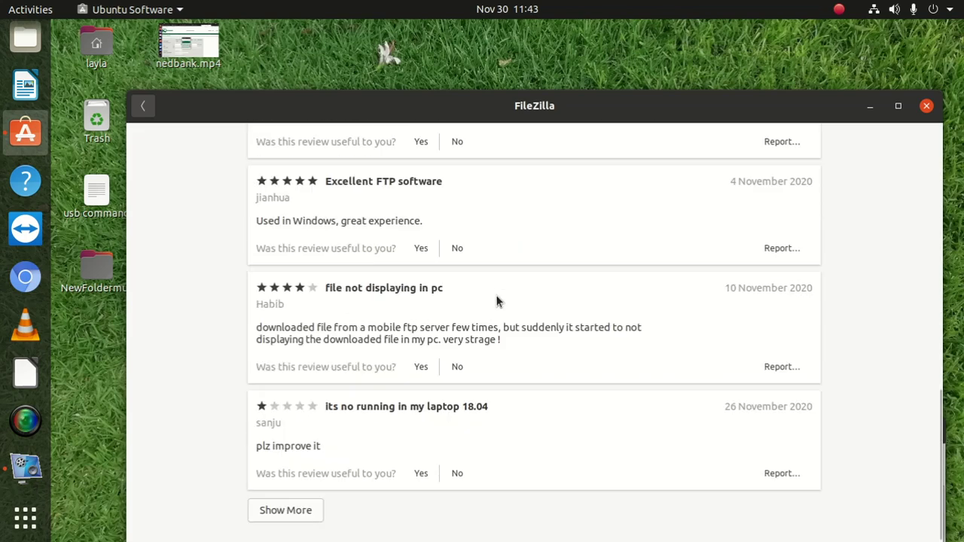
{"action": "scroll", "coordinate": [496, 296], "scroll_direction": "up", "scroll_amount": 10}
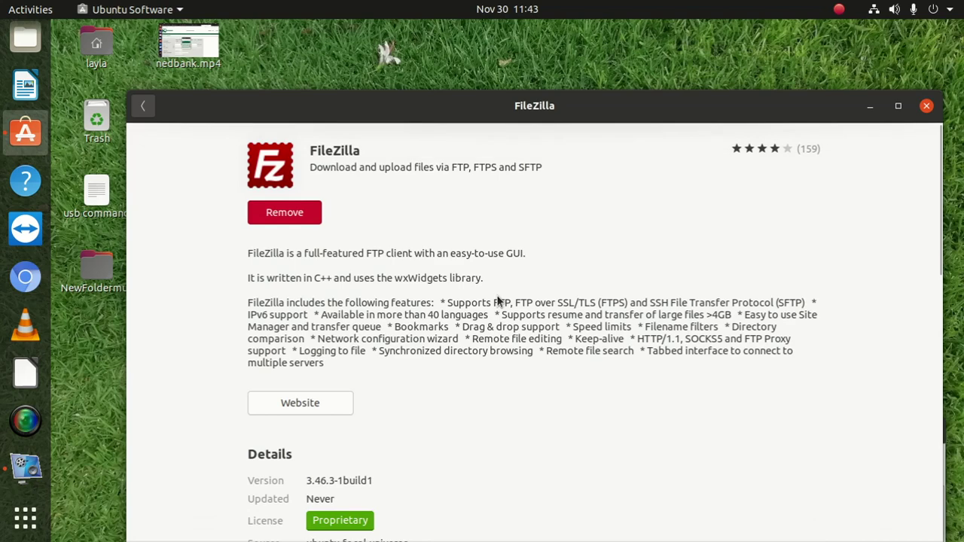
{"action": "left_click", "coordinate": [927, 105]}
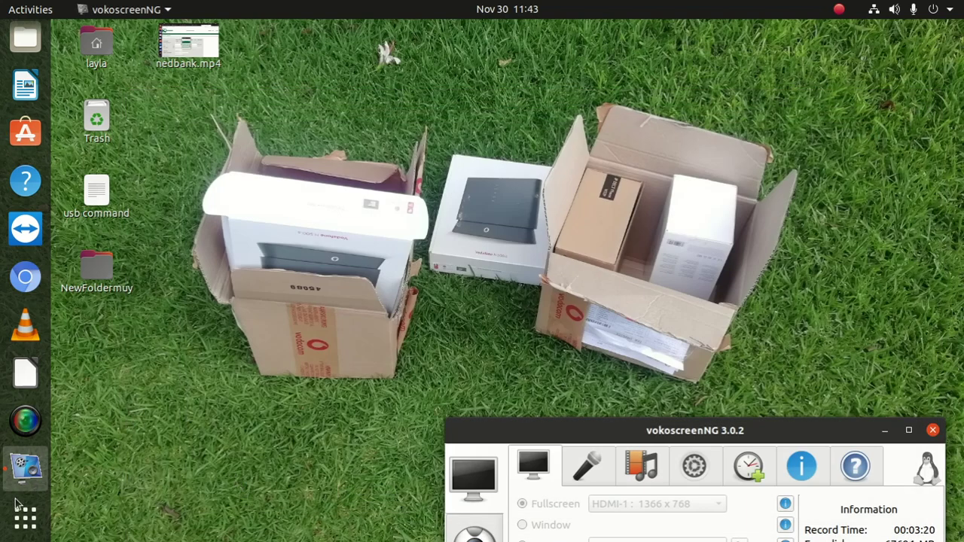
Launch the newly installed FileZilla from the application overview
{"action": "left_click", "coordinate": [28, 530]}
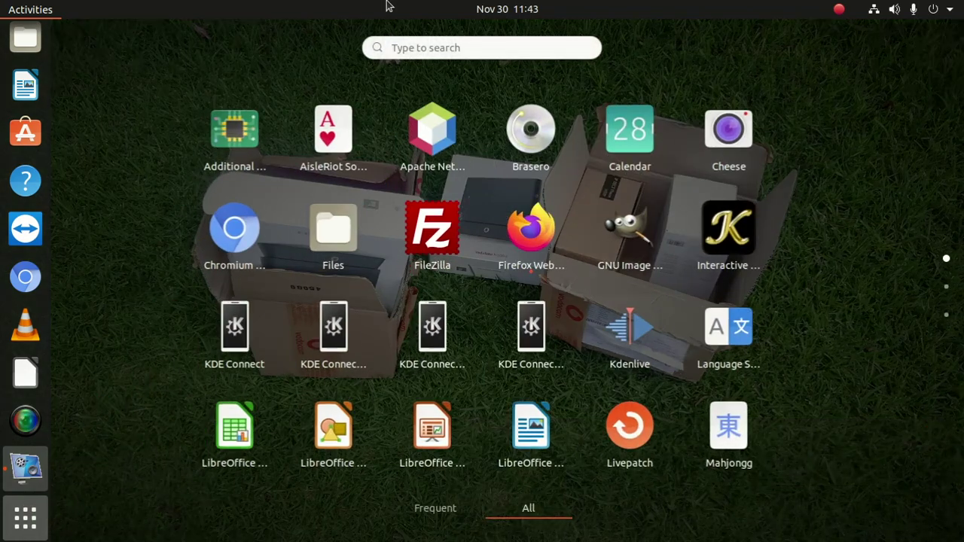
{"action": "left_click", "coordinate": [428, 223]}
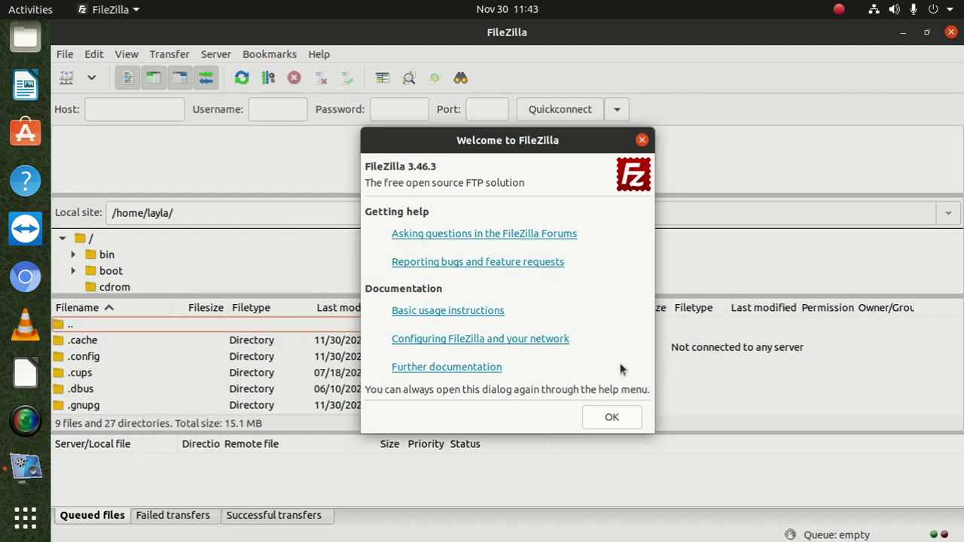
Close the Welcome to FileZilla dialog and open the Site Manager from the toolbar
{"action": "left_click", "coordinate": [622, 411]}
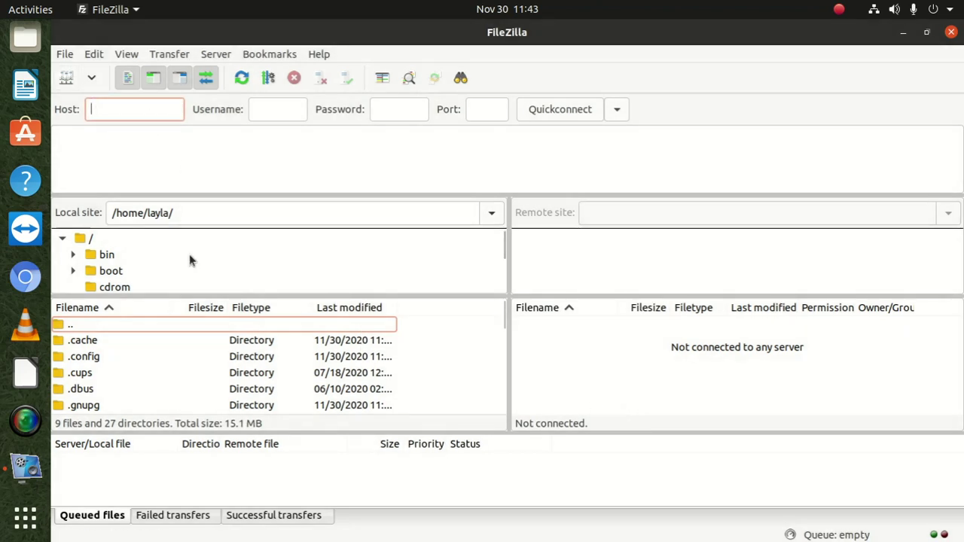
{"action": "left_click", "coordinate": [91, 77]}
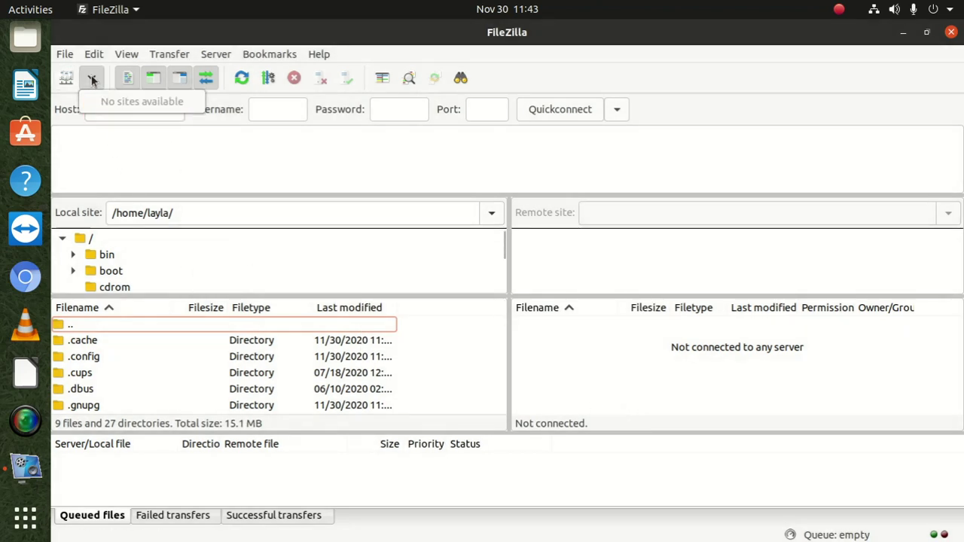
{"action": "left_click", "coordinate": [75, 80]}
{"action": "left_click", "coordinate": [75, 83]}
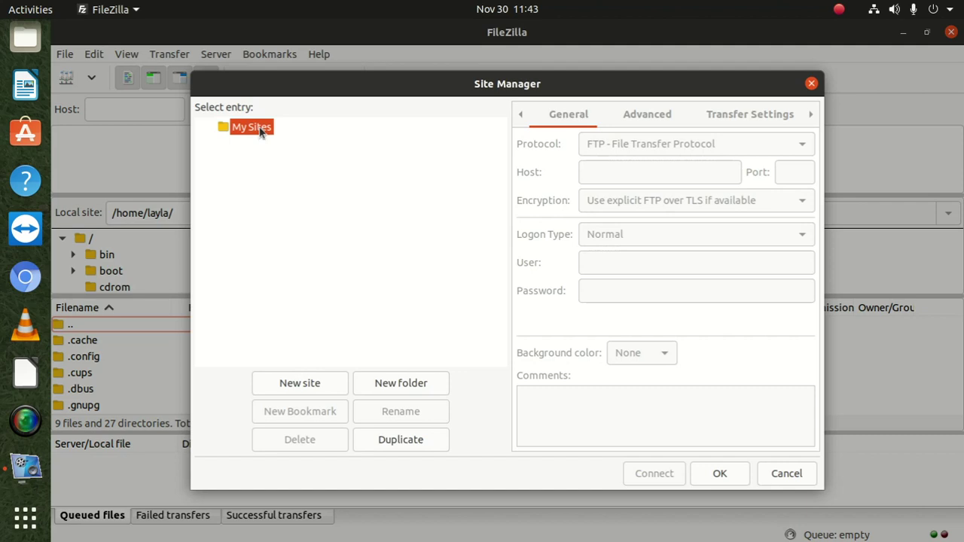
Add a new site entry named 'dd'
{"action": "left_click", "coordinate": [315, 389]}
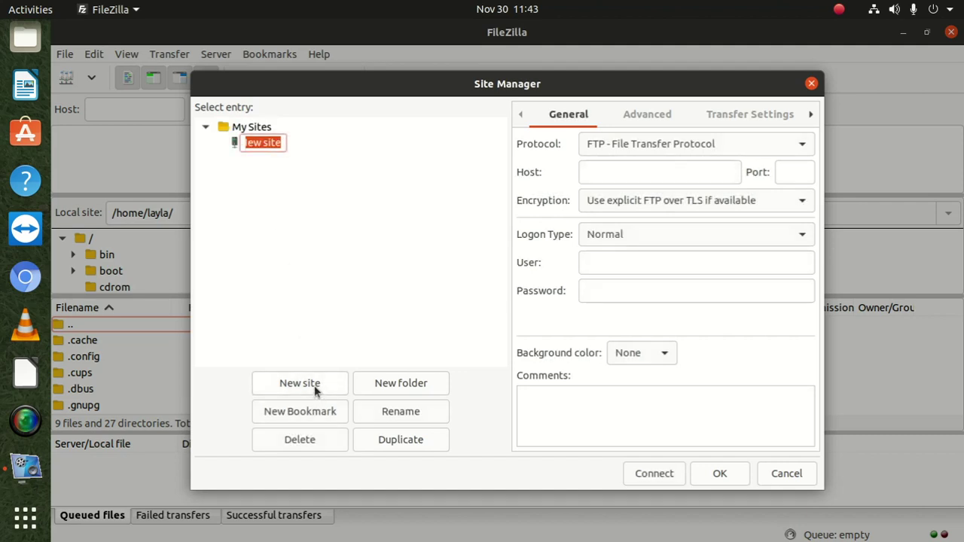
{"action": "key", "text": "BackSpace"}
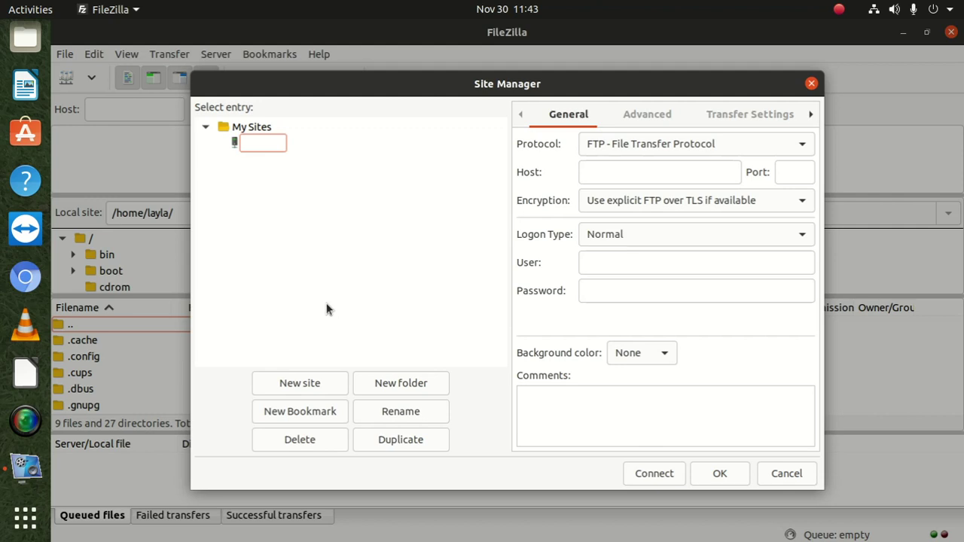
{"action": "type", "text": "dd"}
{"action": "left_click", "coordinate": [617, 176]}
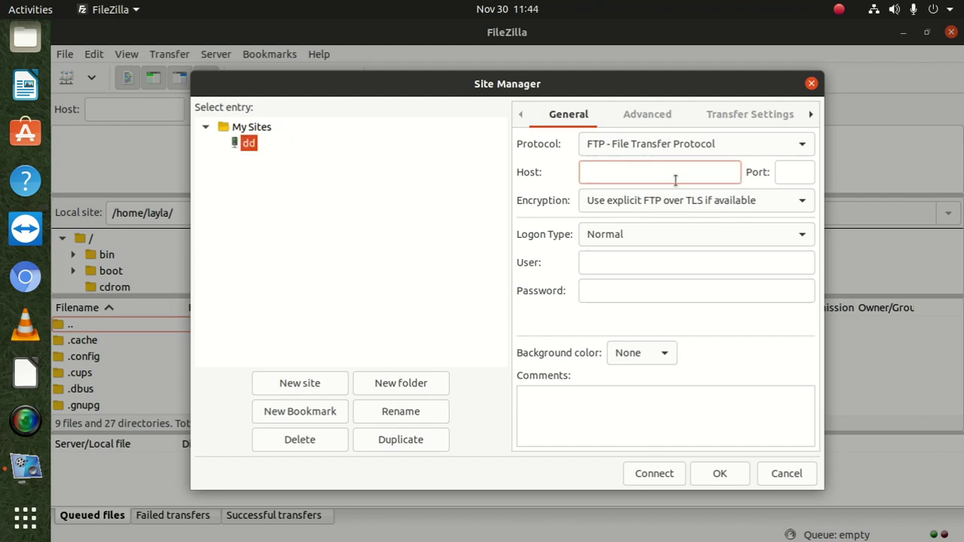
Go through the site fields, keeping explicit FTP over TLS and no background colour
{"action": "left_click", "coordinate": [799, 171]}
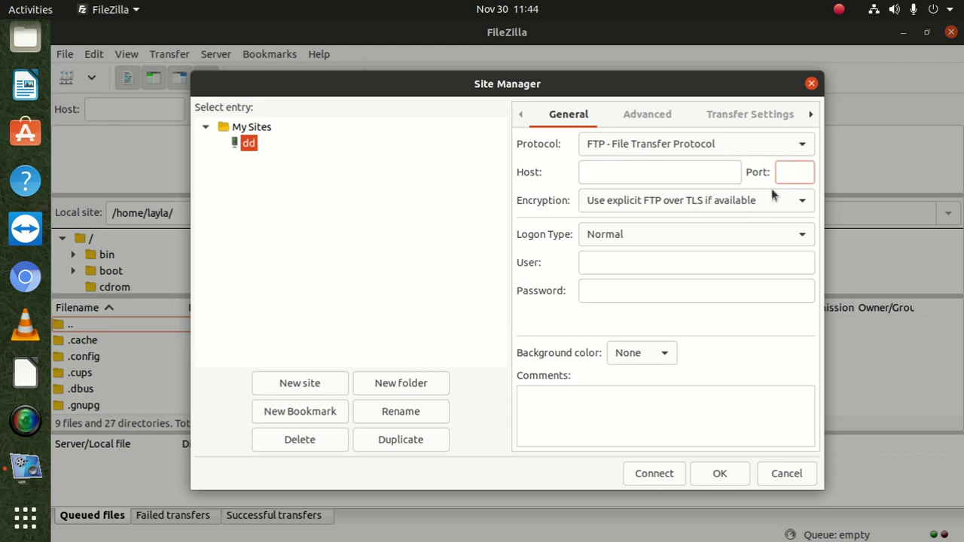
{"action": "left_click", "coordinate": [729, 201]}
{"action": "left_click", "coordinate": [729, 202]}
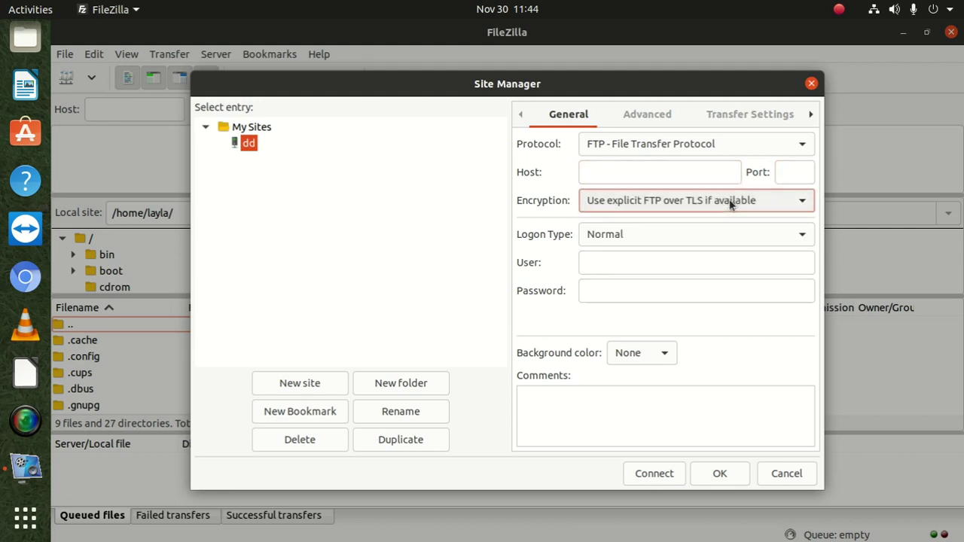
{"action": "left_click", "coordinate": [618, 263]}
{"action": "left_click", "coordinate": [622, 292]}
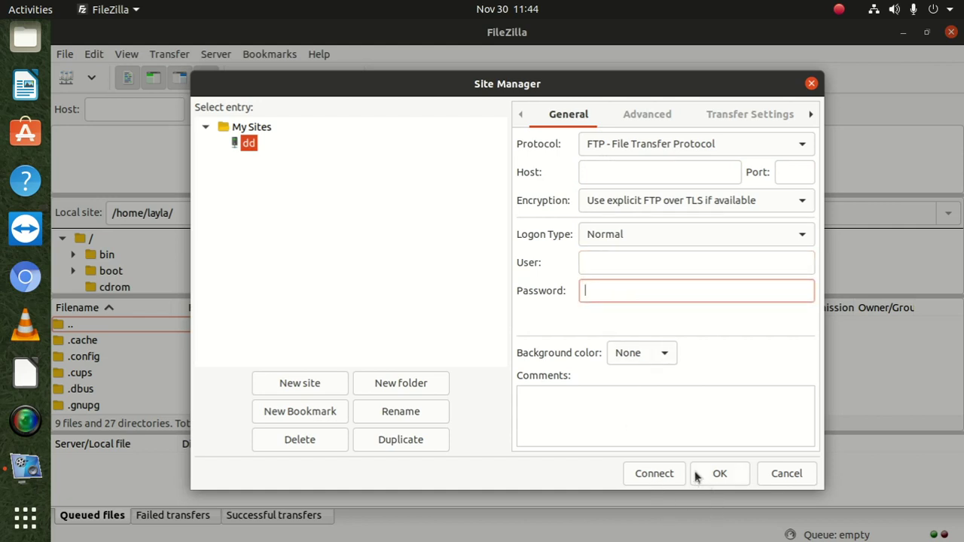
{"action": "left_click", "coordinate": [635, 354]}
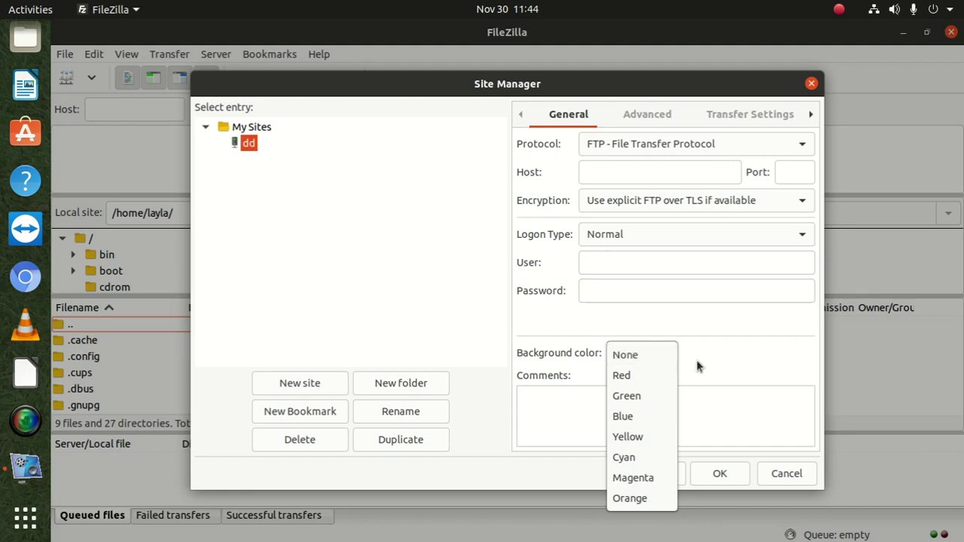
{"action": "left_click", "coordinate": [624, 355]}
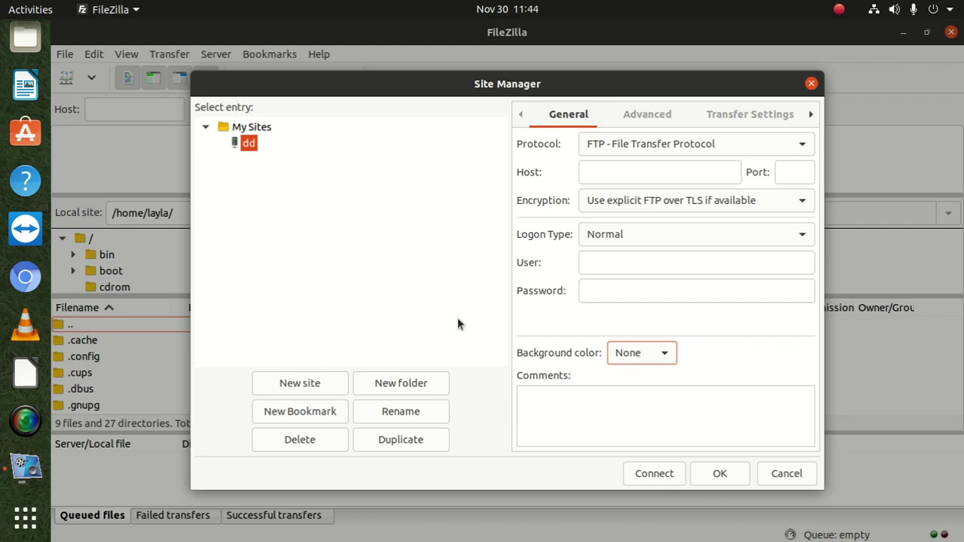
Try saving, acknowledge the missing-hostname warning, and close the Site Manager unsaved
{"action": "left_click", "coordinate": [702, 474]}
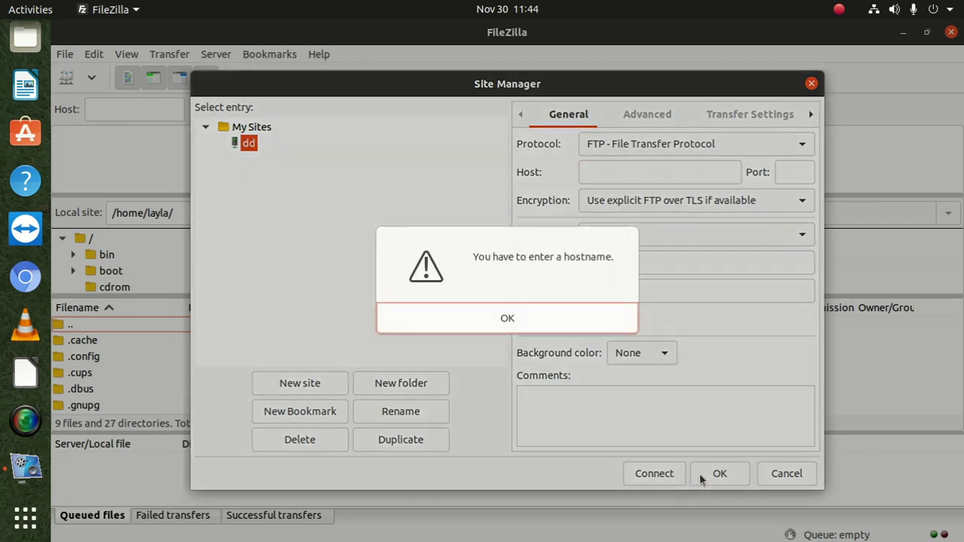
{"action": "left_click", "coordinate": [519, 318]}
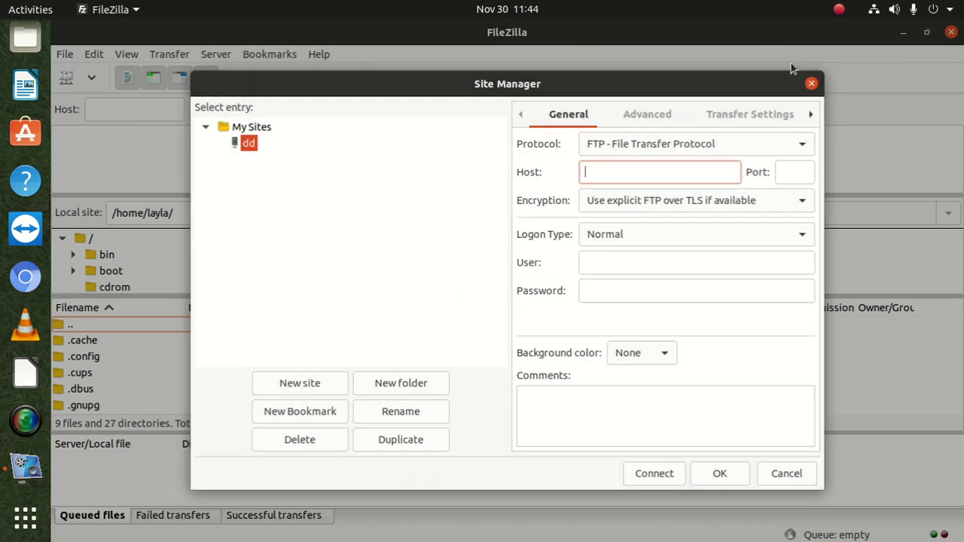
{"action": "left_click", "coordinate": [811, 83]}
Reopen the Site Manager via File, un-maximize it, and close it again
{"action": "left_click", "coordinate": [73, 56]}
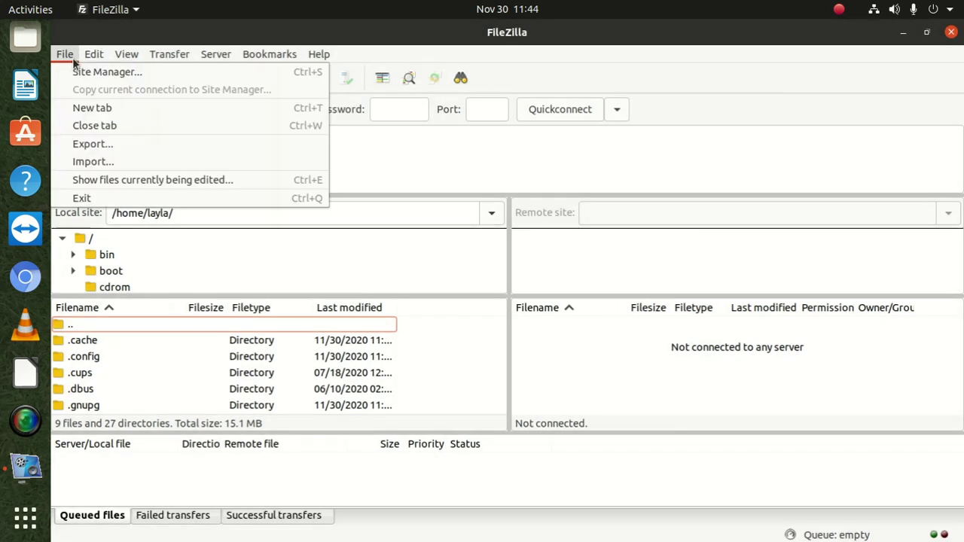
{"action": "left_click", "coordinate": [89, 73]}
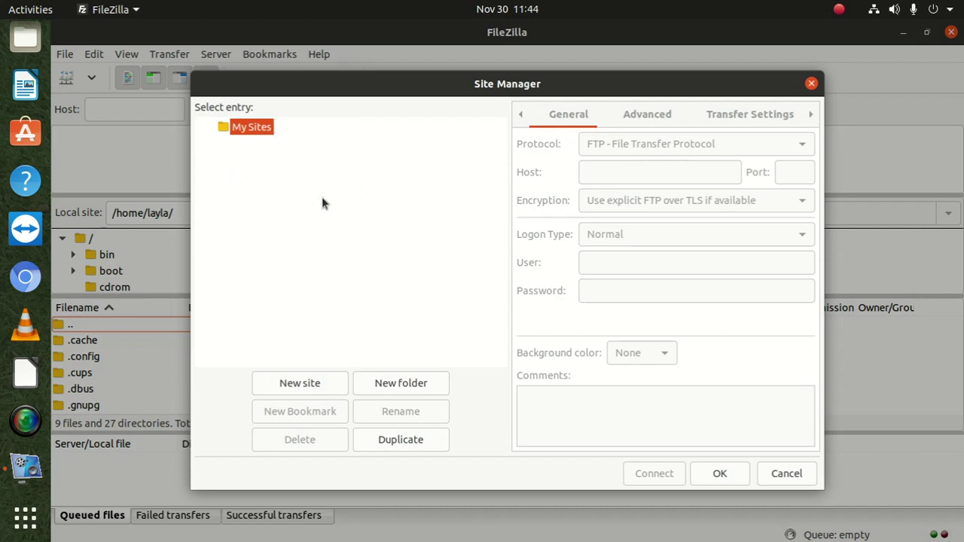
{"action": "double_click", "coordinate": [382, 83]}
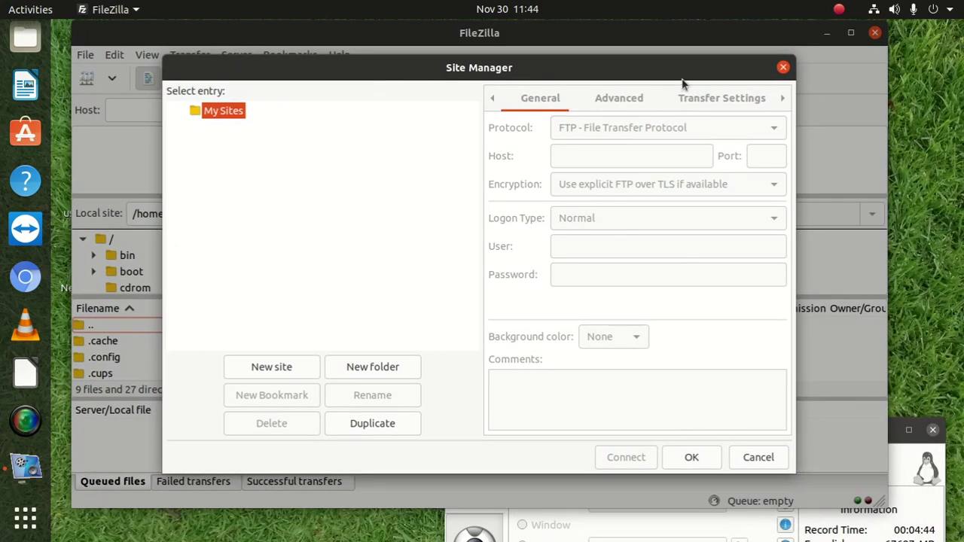
{"action": "left_click", "coordinate": [783, 67]}
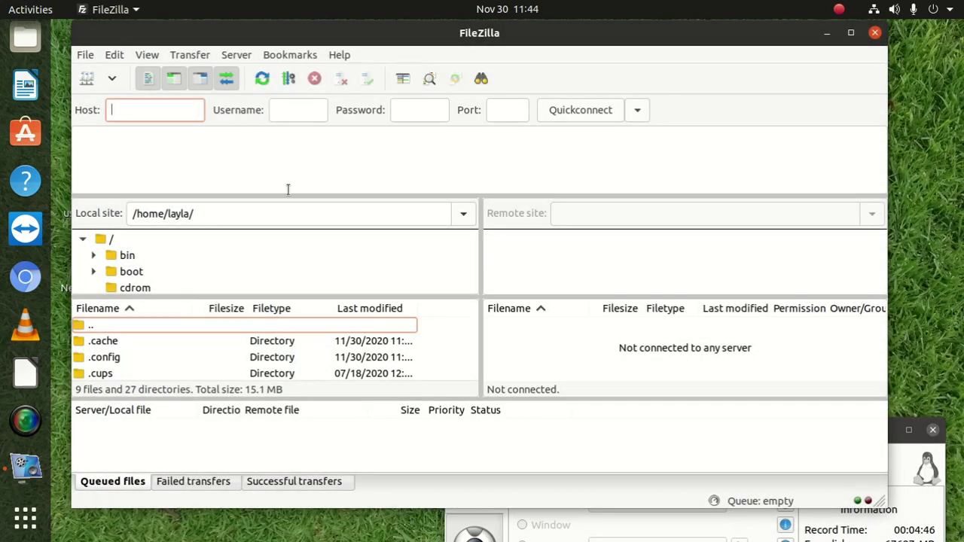
{"action": "scroll", "coordinate": [208, 324], "scroll_direction": "down", "scroll_amount": 12}
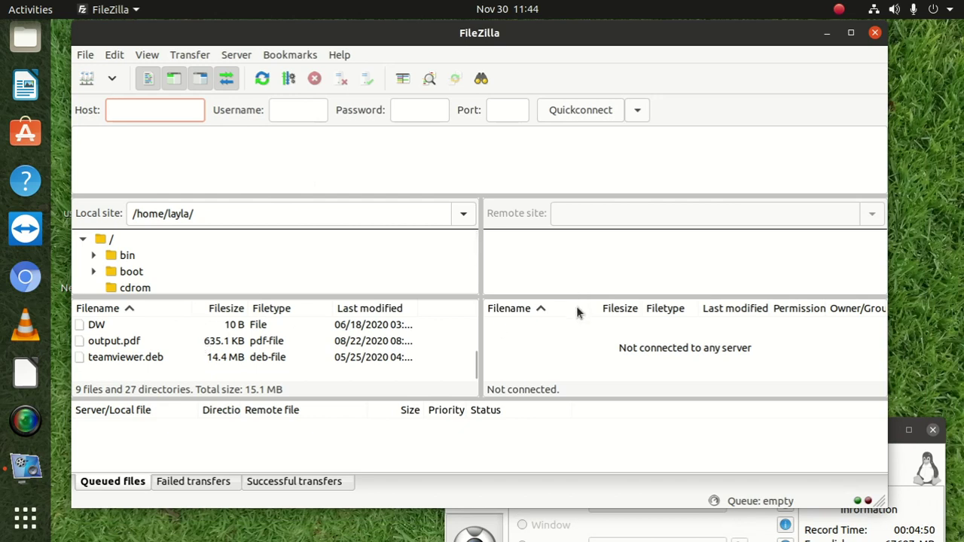
{"action": "left_click", "coordinate": [527, 308]}
{"action": "left_click", "coordinate": [128, 345]}
{"action": "left_click_drag", "start_coordinate": [128, 345], "coordinate": [155, 357]}
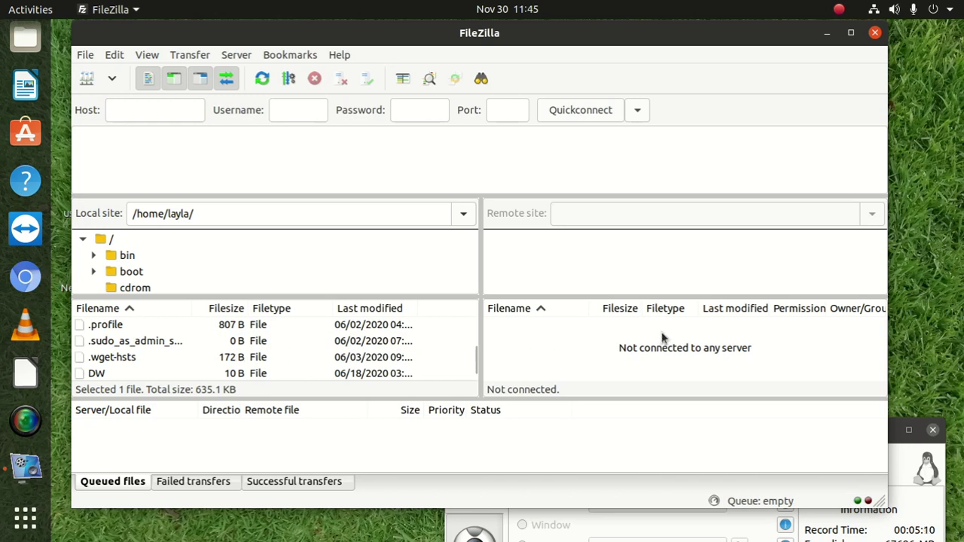
{"action": "scroll", "coordinate": [162, 345], "scroll_direction": "up", "scroll_amount": 15}
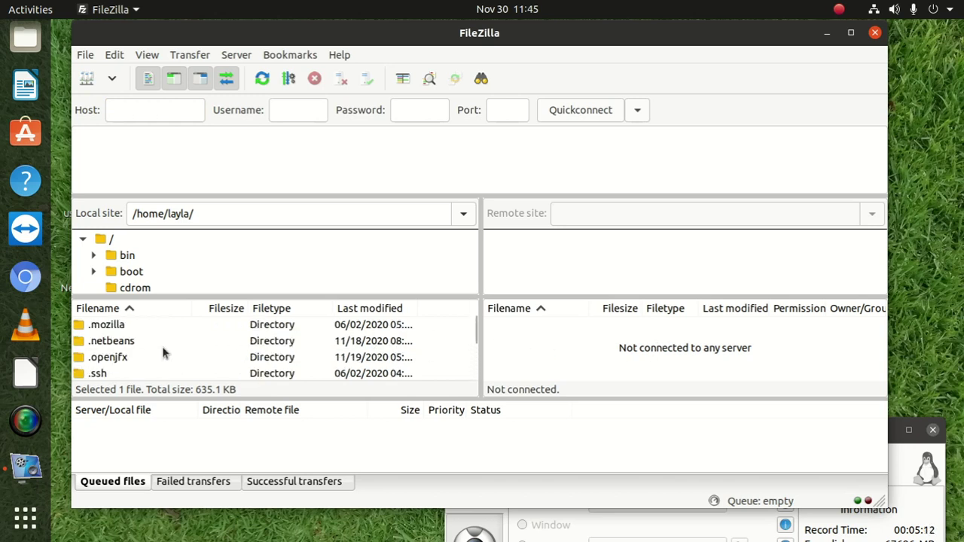
{"action": "scroll", "coordinate": [170, 328], "scroll_direction": "down", "scroll_amount": 15}
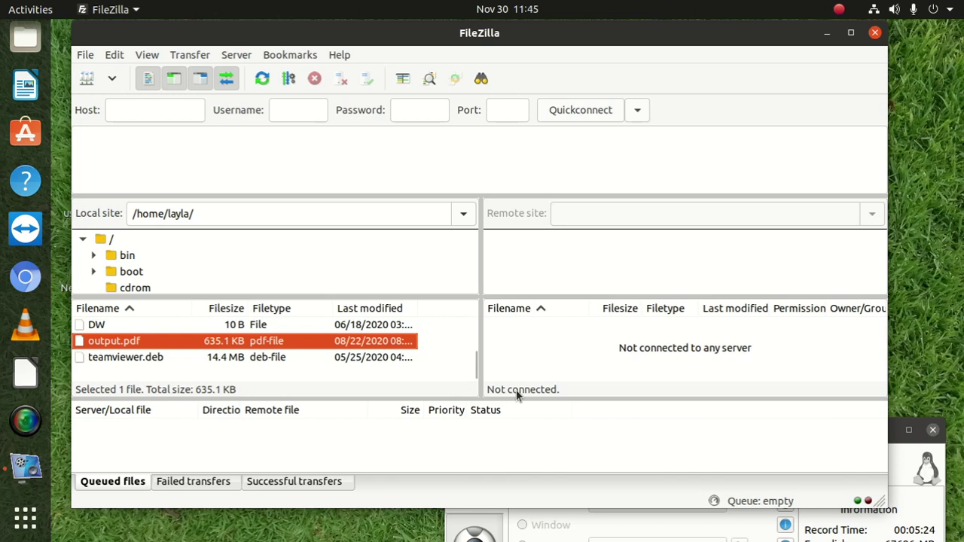
{"action": "scroll", "coordinate": [322, 353], "scroll_direction": "up", "scroll_amount": 2}
{"action": "scroll", "coordinate": [322, 352], "scroll_direction": "up", "scroll_amount": 5}
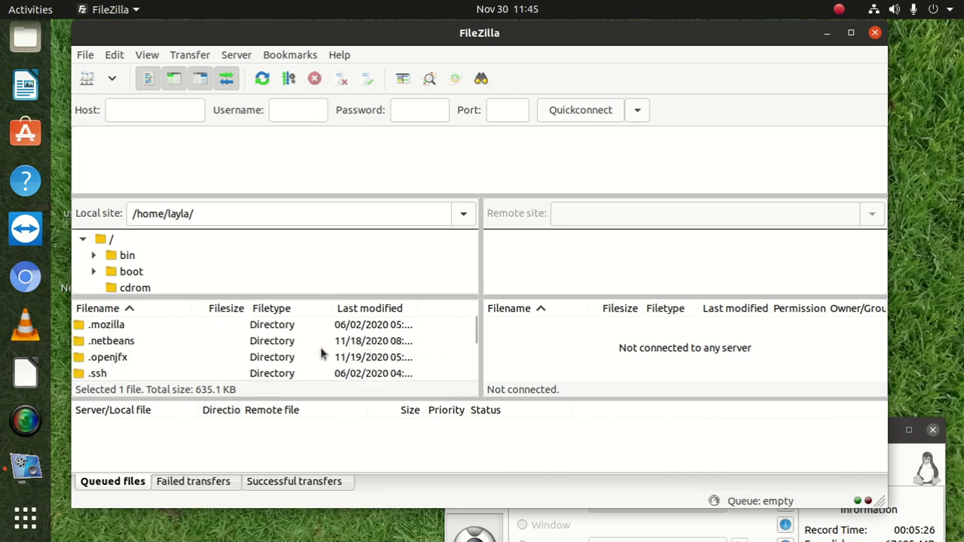
{"action": "scroll", "coordinate": [148, 355], "scroll_direction": "down", "scroll_amount": 2}
{"action": "scroll", "coordinate": [154, 339], "scroll_direction": "down", "scroll_amount": 5}
{"action": "scroll", "coordinate": [156, 339], "scroll_direction": "down", "scroll_amount": 5}
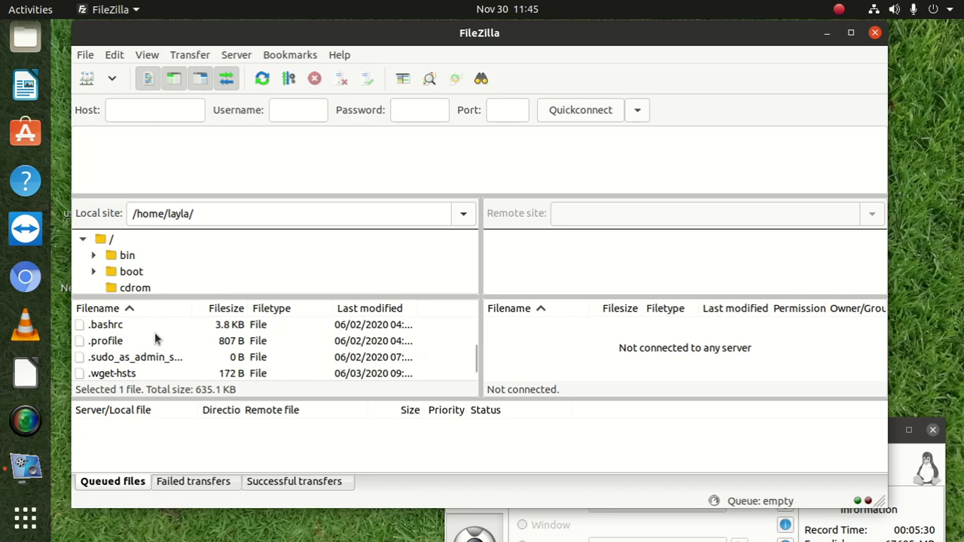
{"action": "scroll", "coordinate": [156, 339], "scroll_direction": "down", "scroll_amount": 3}
{"action": "scroll", "coordinate": [172, 330], "scroll_direction": "up", "scroll_amount": 3}
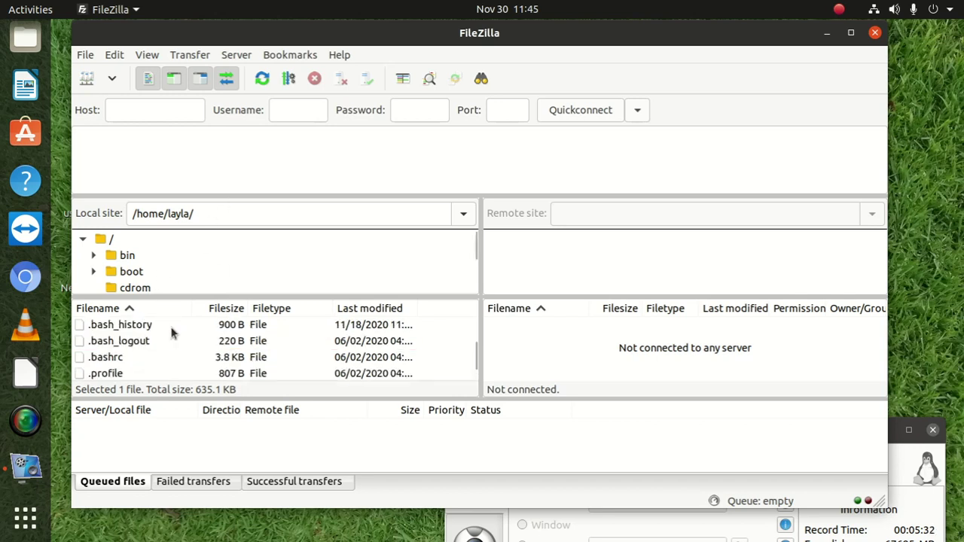
{"action": "scroll", "coordinate": [185, 369], "scroll_direction": "up", "scroll_amount": 5}
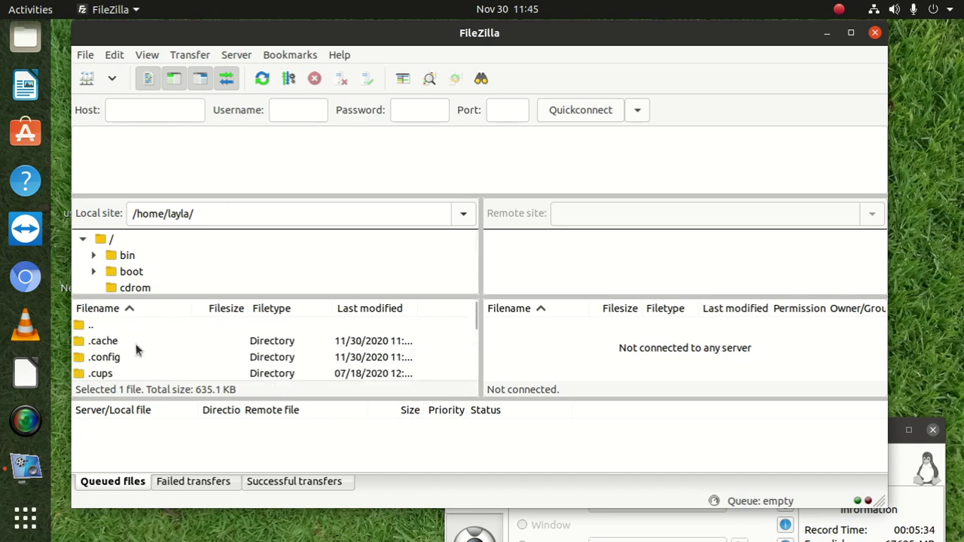
{"action": "scroll", "coordinate": [138, 346], "scroll_direction": "down", "scroll_amount": 6}
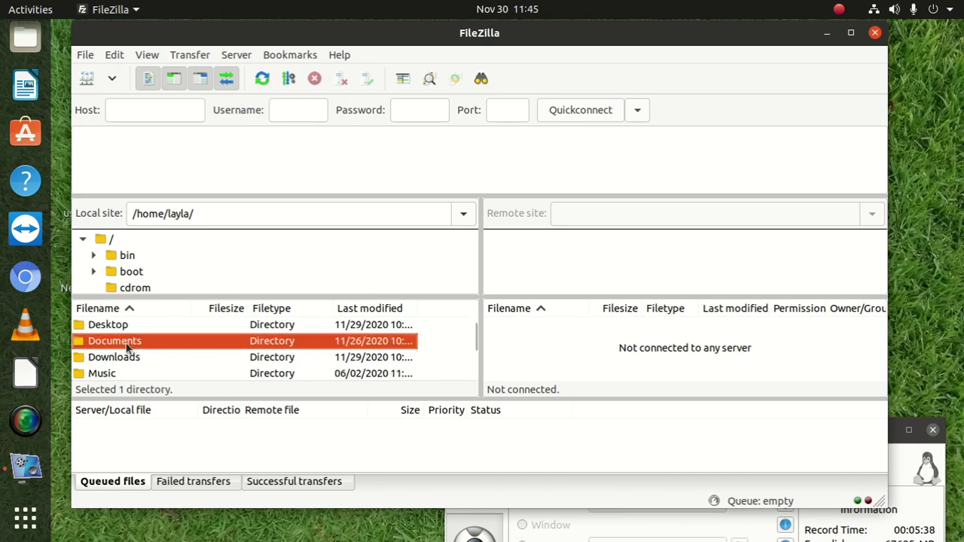
Open the Documents folder in the local pane and scroll through it
{"action": "double_click", "coordinate": [126, 345]}
{"action": "scroll", "coordinate": [128, 344], "scroll_direction": "down", "scroll_amount": 6}
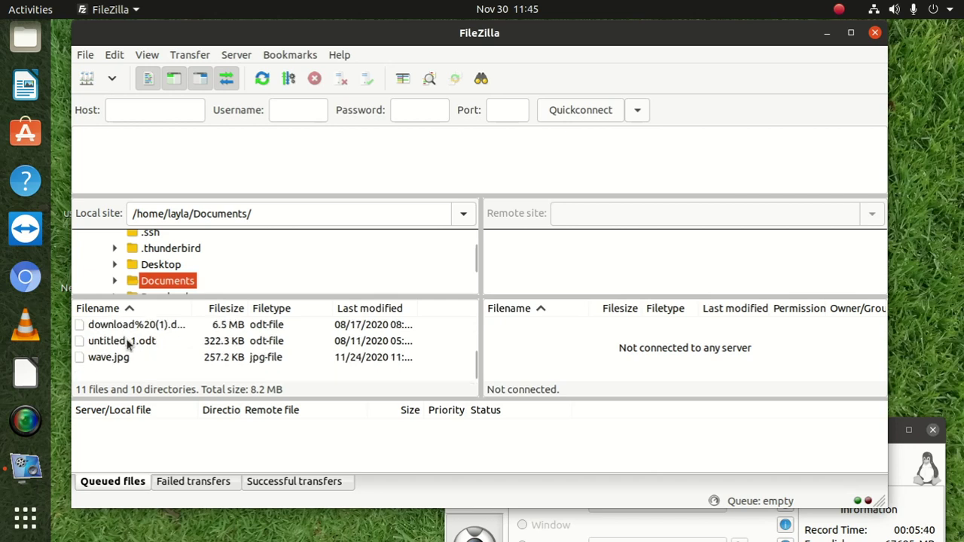
{"action": "scroll", "coordinate": [126, 339], "scroll_direction": "up", "scroll_amount": 6}
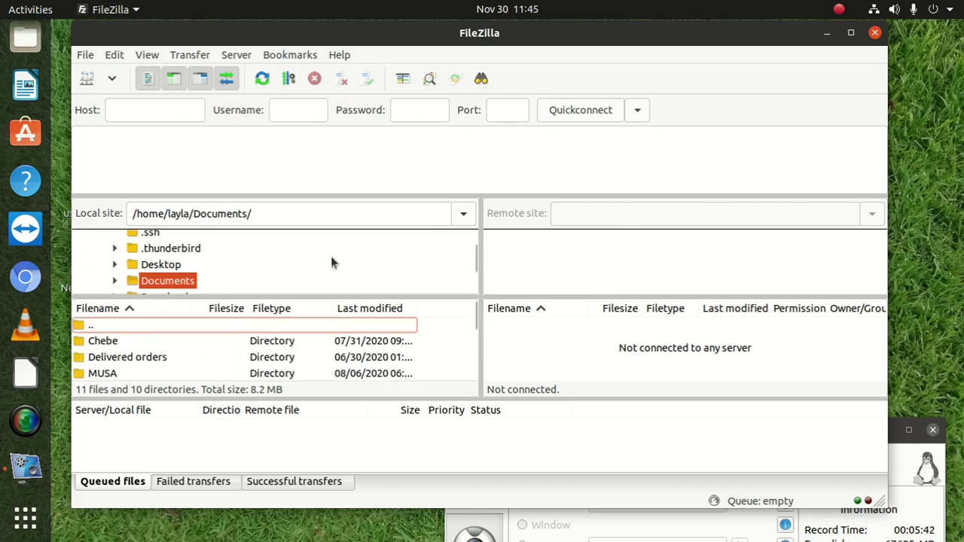
{"action": "scroll", "coordinate": [332, 264], "scroll_direction": "down", "scroll_amount": 12}
{"action": "scroll", "coordinate": [243, 279], "scroll_direction": "down", "scroll_amount": 5}
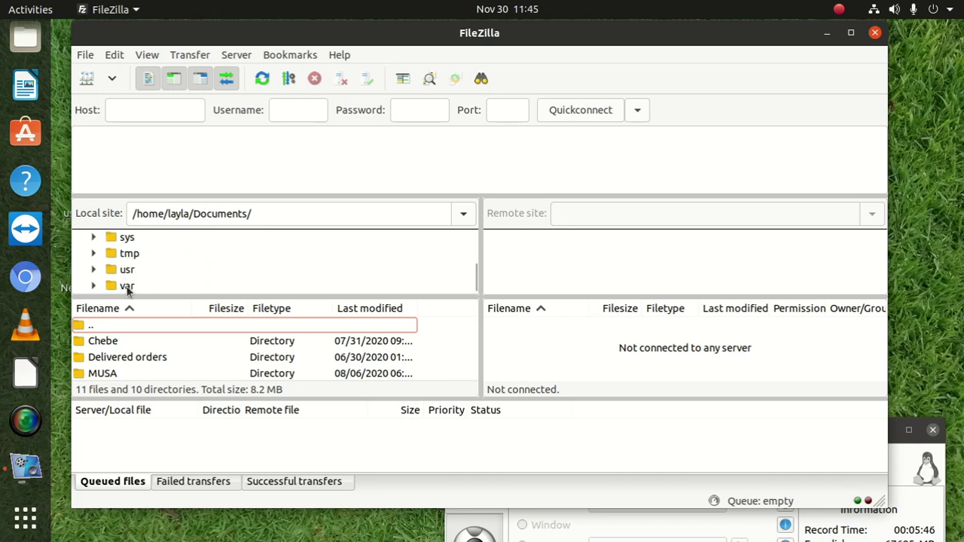
Navigate the local tree through var, www and html to /var/www/html/buhle/
{"action": "left_click", "coordinate": [126, 286]}
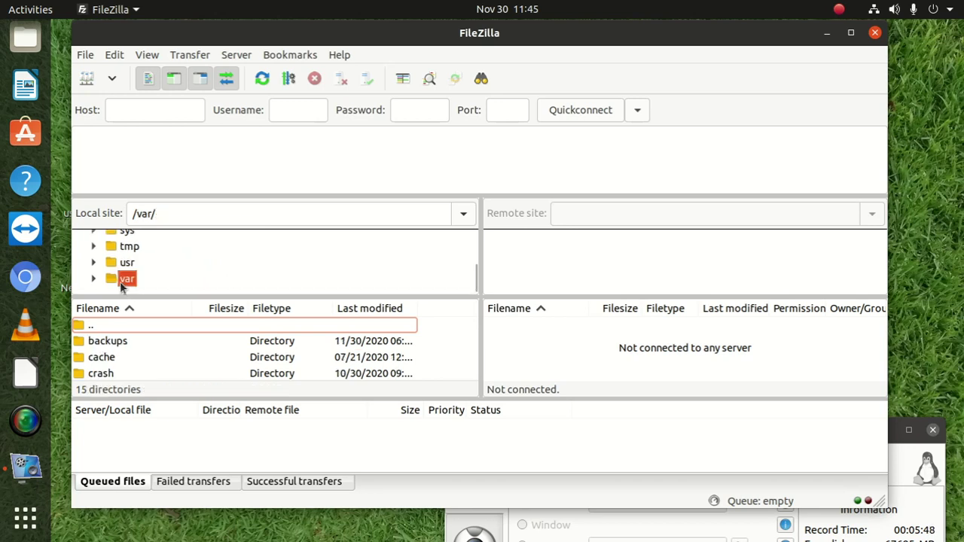
{"action": "double_click", "coordinate": [120, 278]}
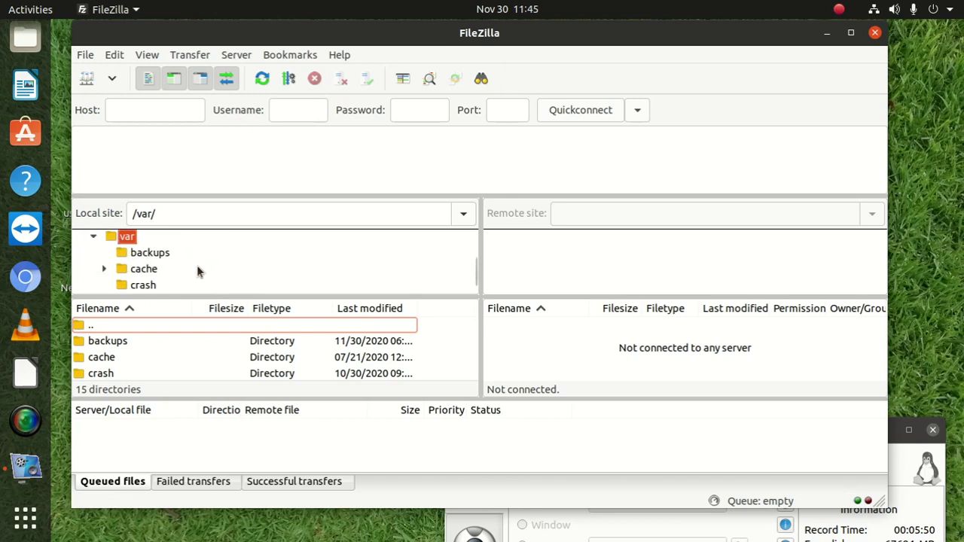
{"action": "scroll", "coordinate": [150, 256], "scroll_direction": "down", "scroll_amount": 5}
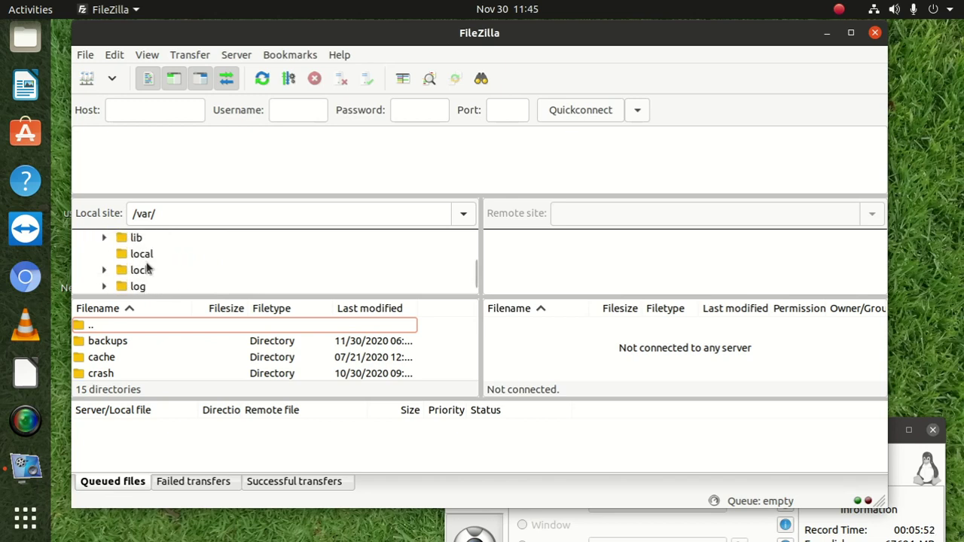
{"action": "scroll", "coordinate": [148, 265], "scroll_direction": "down", "scroll_amount": 5}
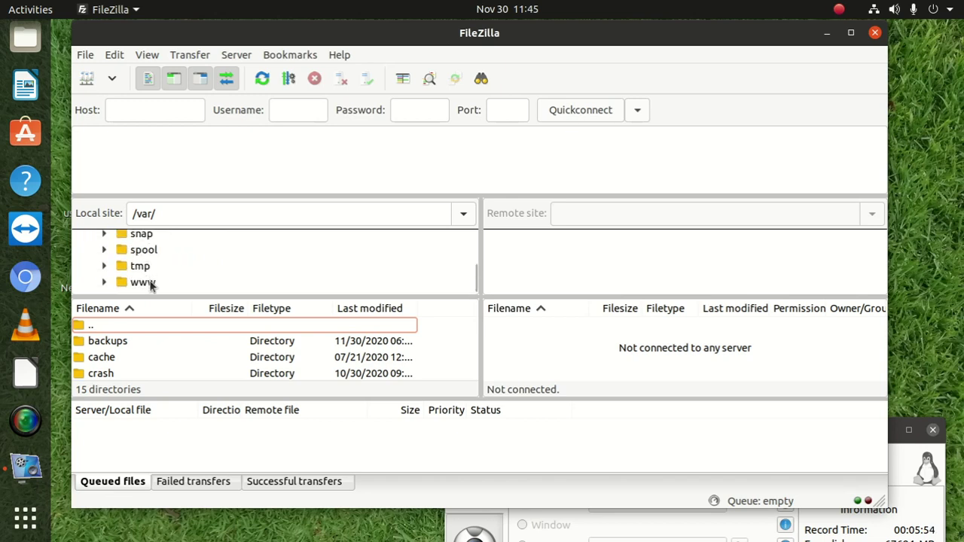
{"action": "left_click", "coordinate": [149, 283]}
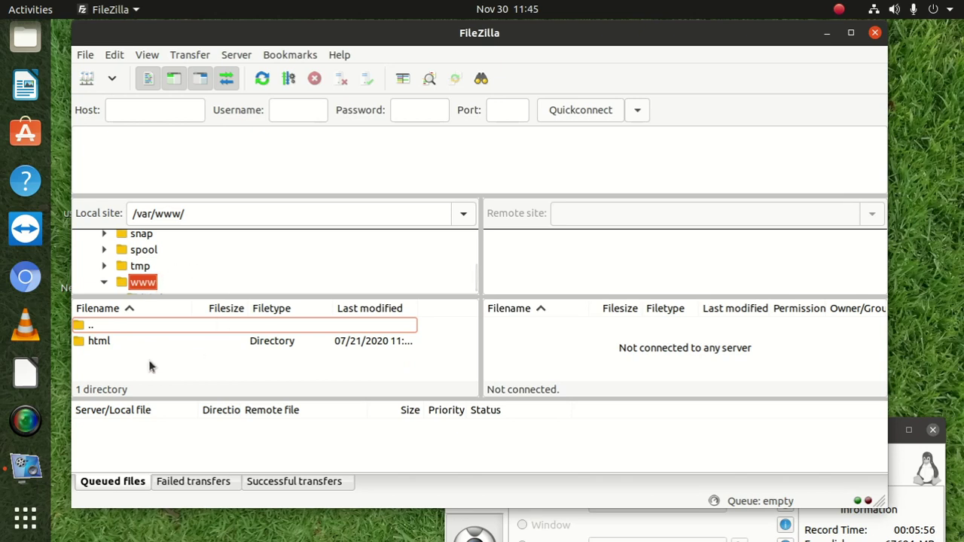
{"action": "double_click", "coordinate": [104, 340]}
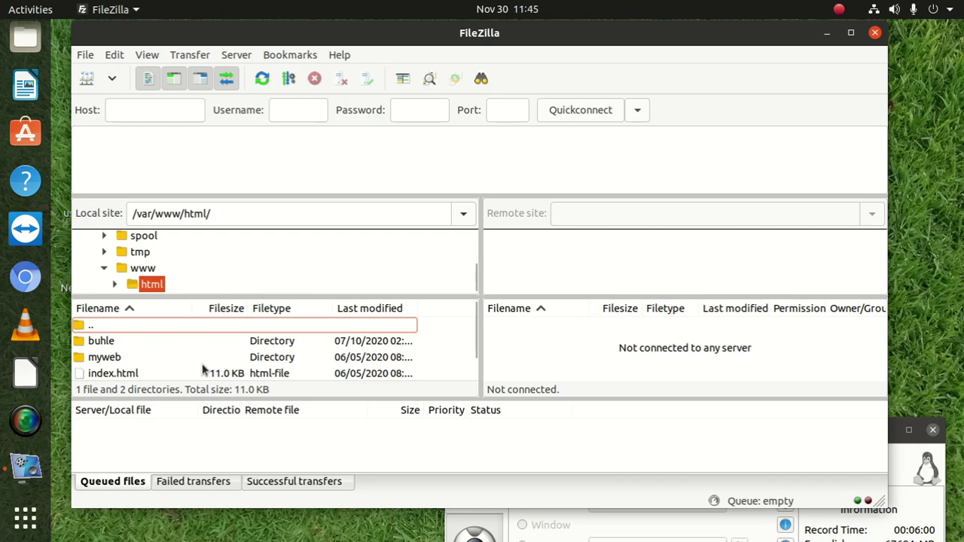
{"action": "double_click", "coordinate": [119, 341]}
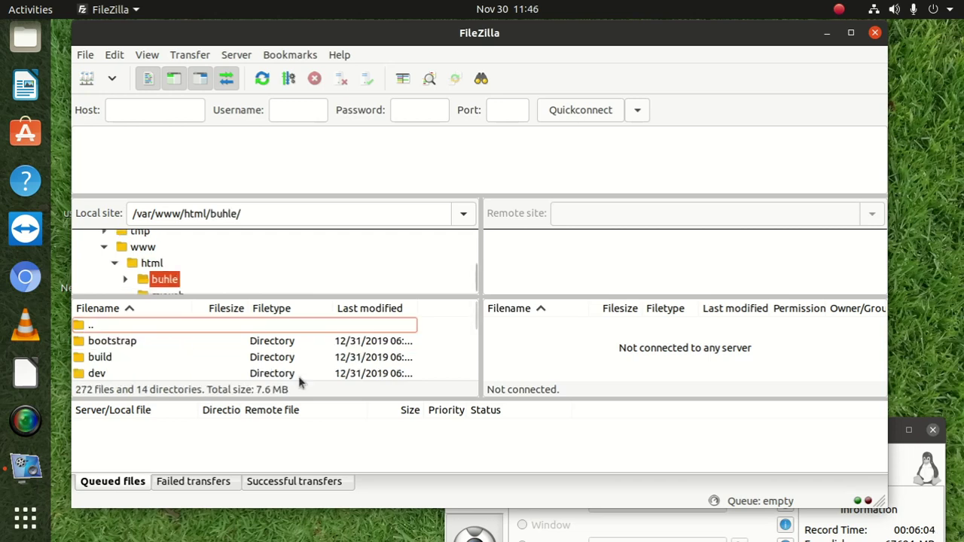
Scroll through the buhle folder's files, then minimize FileZilla
{"action": "scroll", "coordinate": [140, 337], "scroll_direction": "down", "scroll_amount": 10}
{"action": "scroll", "coordinate": [140, 337], "scroll_direction": "down", "scroll_amount": 20}
{"action": "scroll", "coordinate": [140, 338], "scroll_direction": "down", "scroll_amount": 20}
{"action": "scroll", "coordinate": [140, 337], "scroll_direction": "down", "scroll_amount": 20}
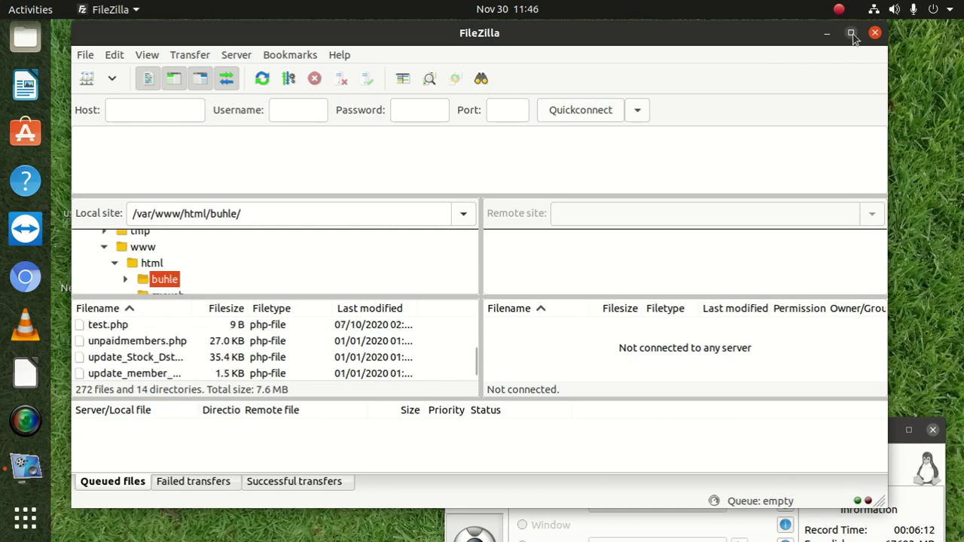
{"action": "left_click", "coordinate": [826, 33]}
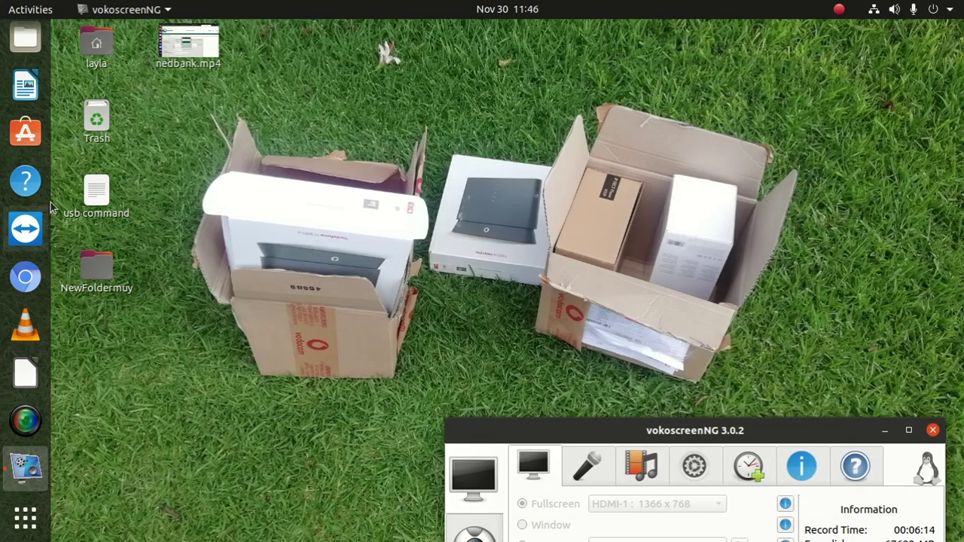
From NewFoldermuy, navigate via Other Locations > Computer to /var/www/html
{"action": "double_click", "coordinate": [100, 278]}
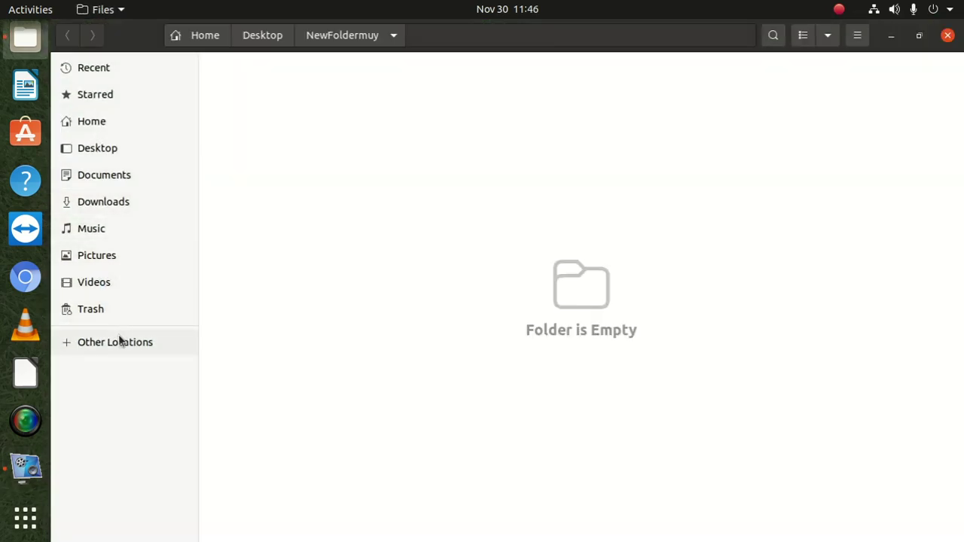
{"action": "left_click", "coordinate": [119, 340]}
{"action": "left_click", "coordinate": [250, 95]}
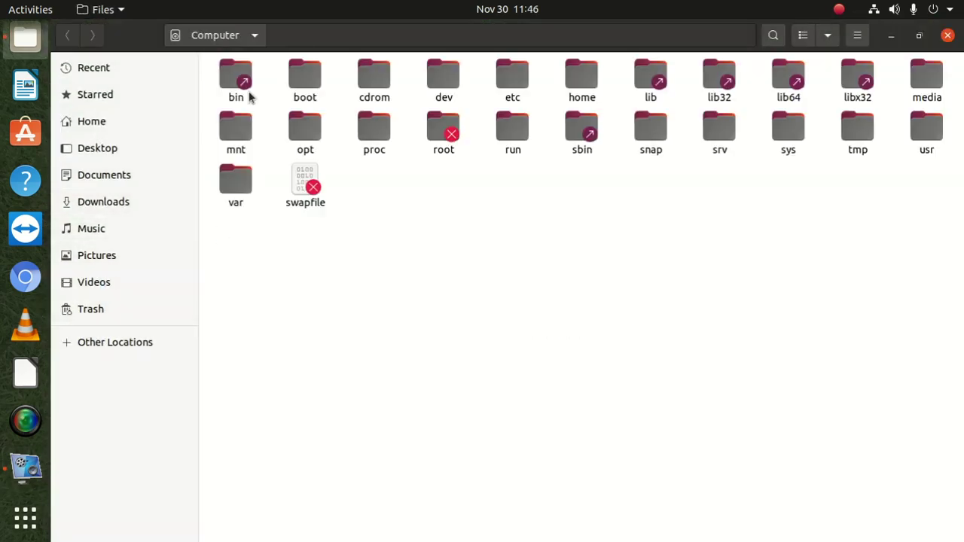
{"action": "left_click", "coordinate": [241, 185]}
{"action": "double_click", "coordinate": [241, 186]}
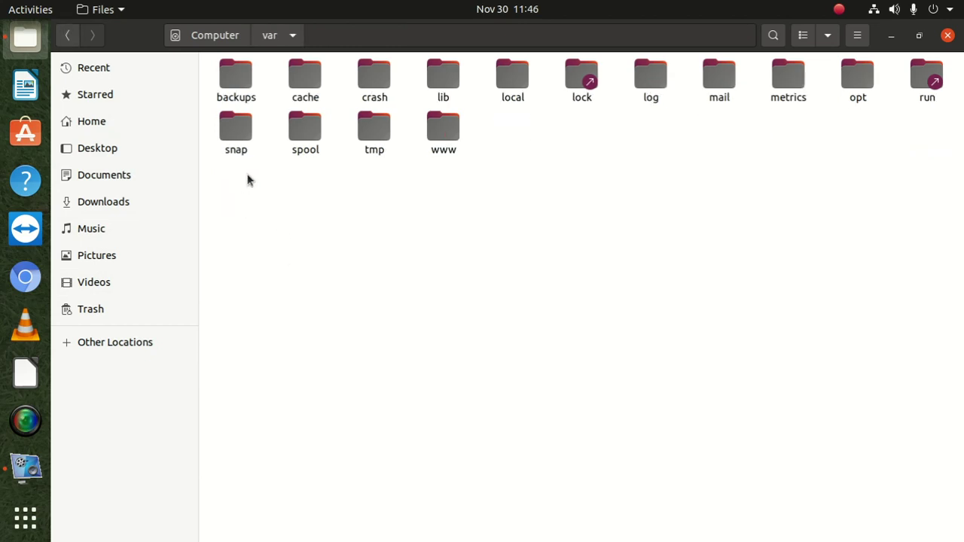
{"action": "double_click", "coordinate": [428, 137]}
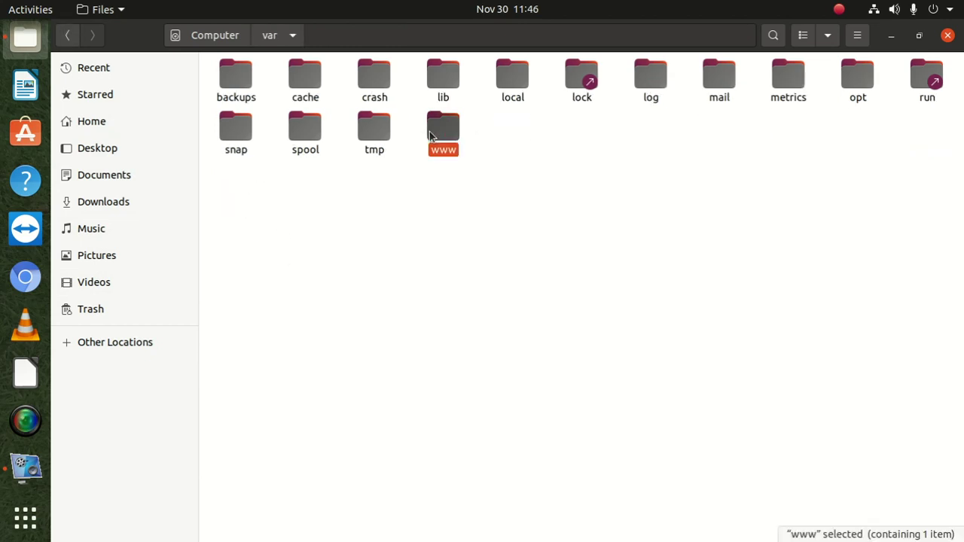
{"action": "double_click", "coordinate": [255, 78]}
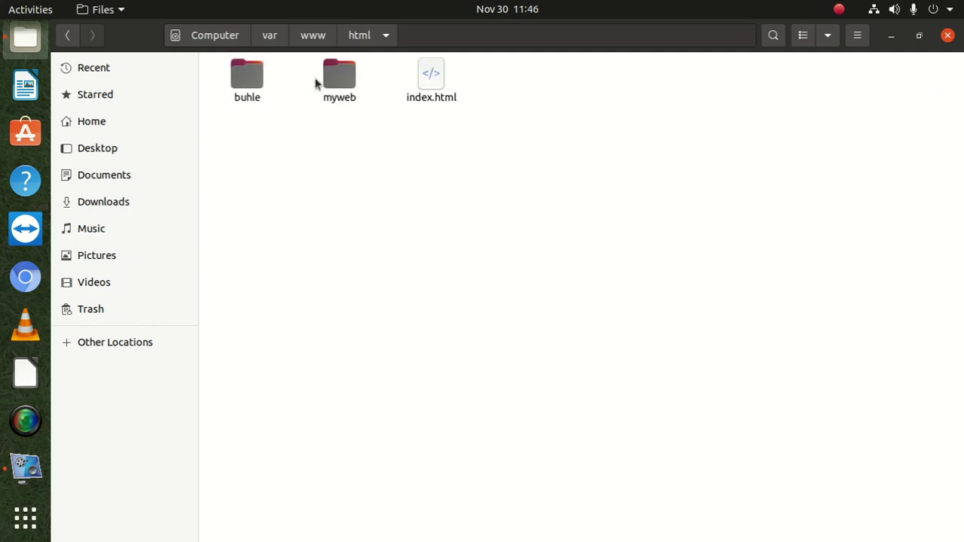
Browse the PHP files inside buhle, then return to the html folder
{"action": "double_click", "coordinate": [234, 84]}
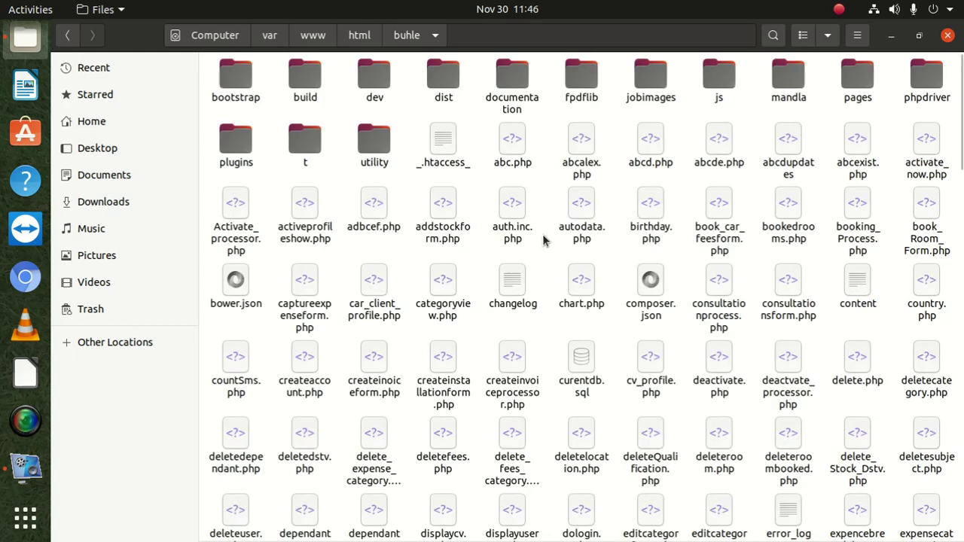
{"action": "scroll", "coordinate": [541, 224], "scroll_direction": "down", "scroll_amount": 3}
{"action": "scroll", "coordinate": [541, 225], "scroll_direction": "down", "scroll_amount": 15}
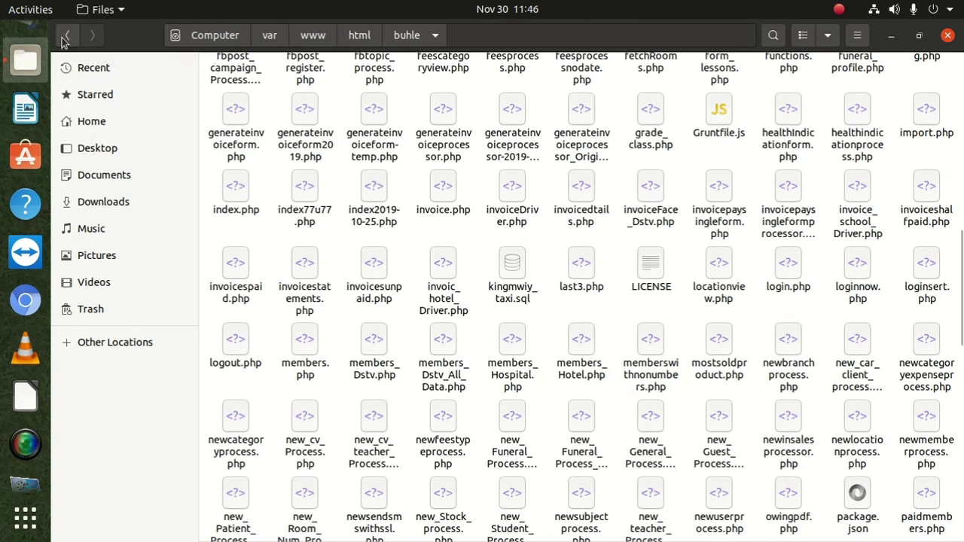
{"action": "left_click", "coordinate": [66, 42]}
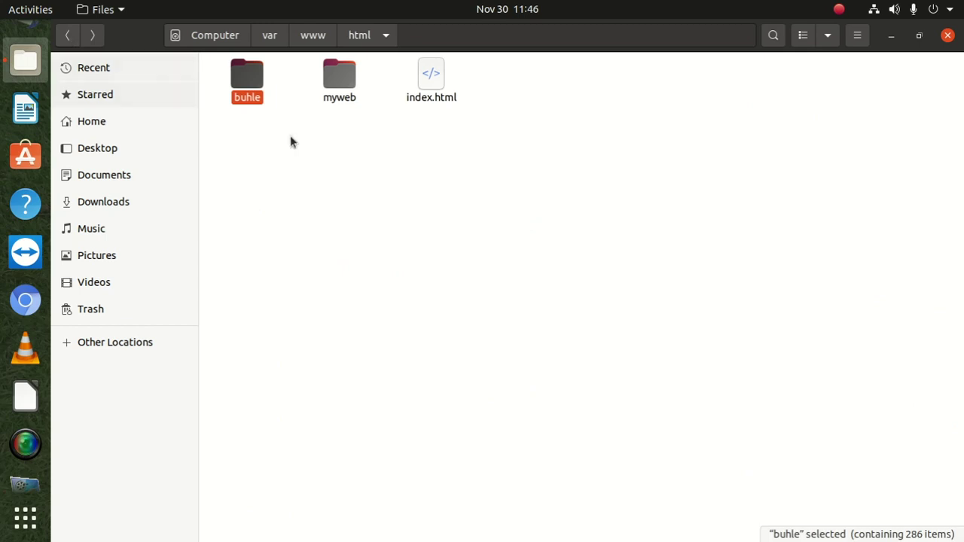
Create an empty folder named facebook.com in /var/www/html, then close the Files window
{"action": "right_click", "coordinate": [410, 230]}
{"action": "left_click", "coordinate": [485, 249]}
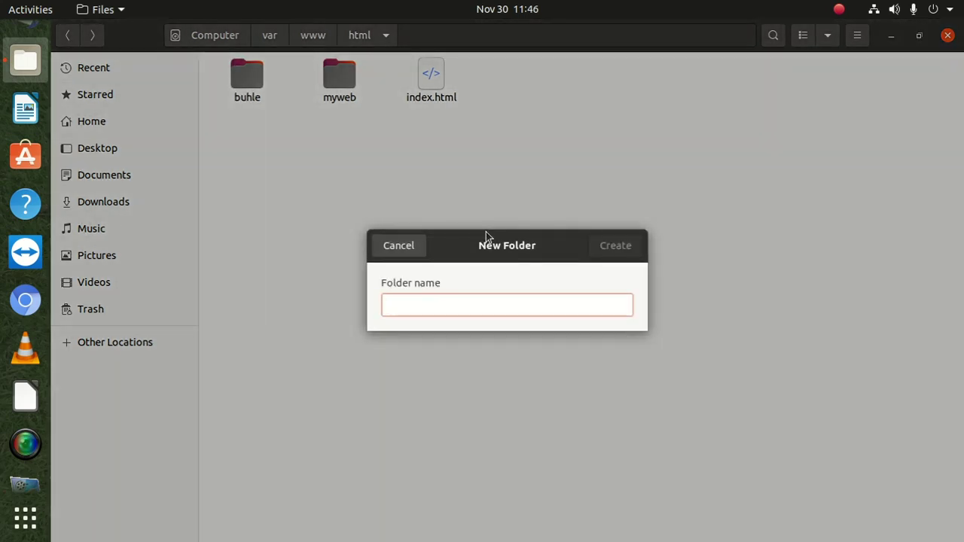
{"action": "type", "text": "facebook.com"}
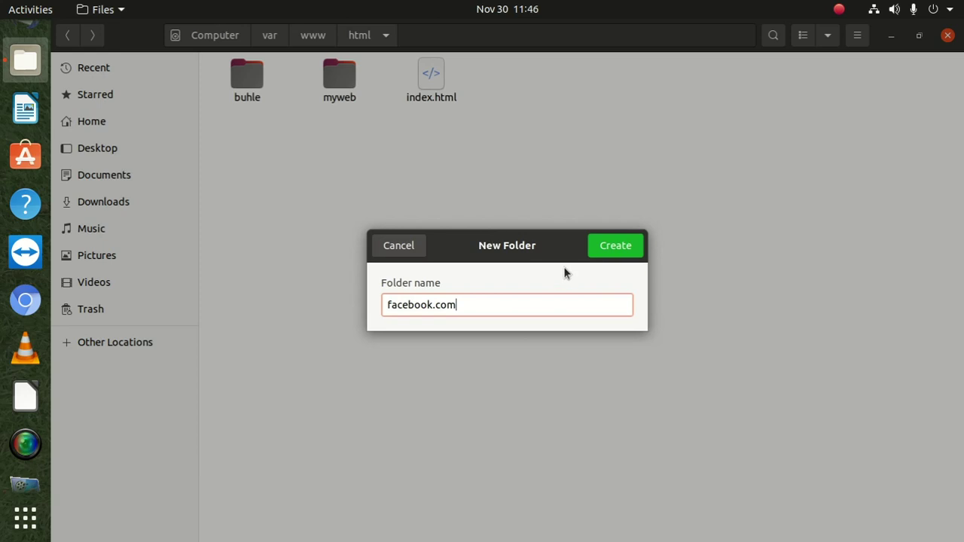
{"action": "left_click", "coordinate": [616, 248]}
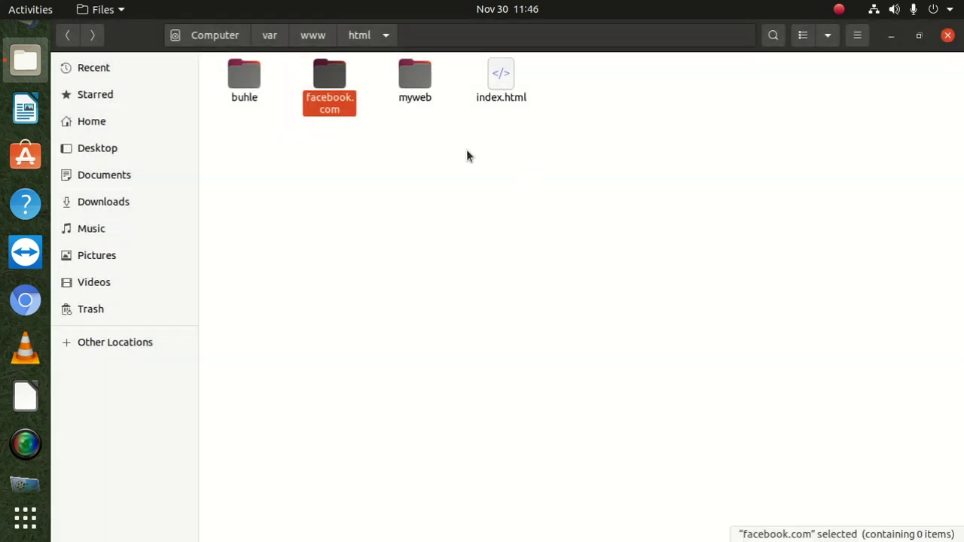
{"action": "left_click", "coordinate": [352, 156]}
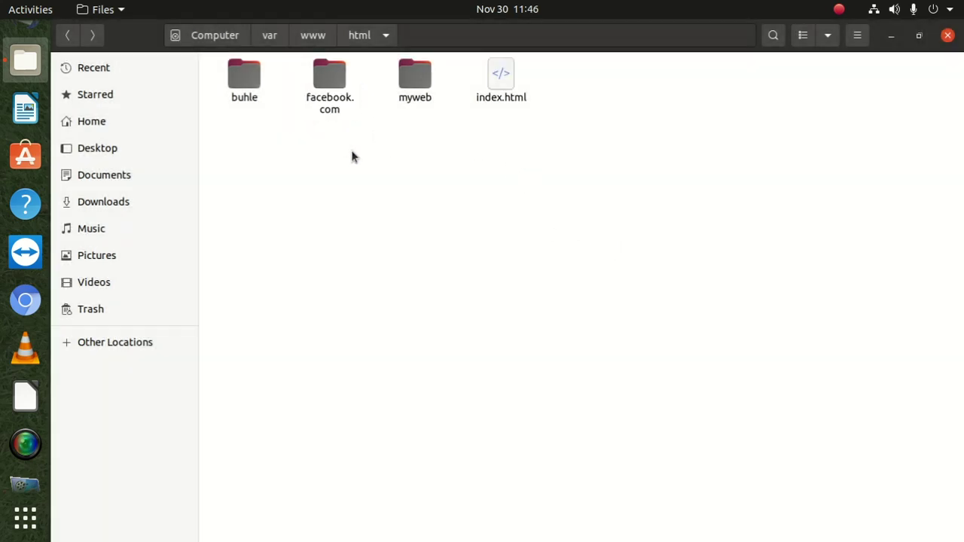
{"action": "left_click", "coordinate": [948, 36]}
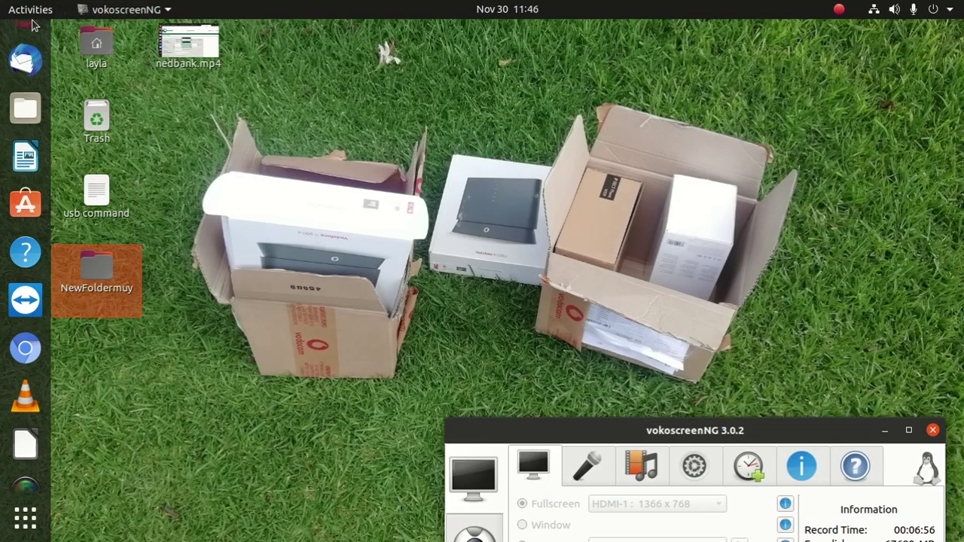
Launch FileZilla from the applications list and scroll through the local directory tree
{"action": "left_click", "coordinate": [24, 515]}
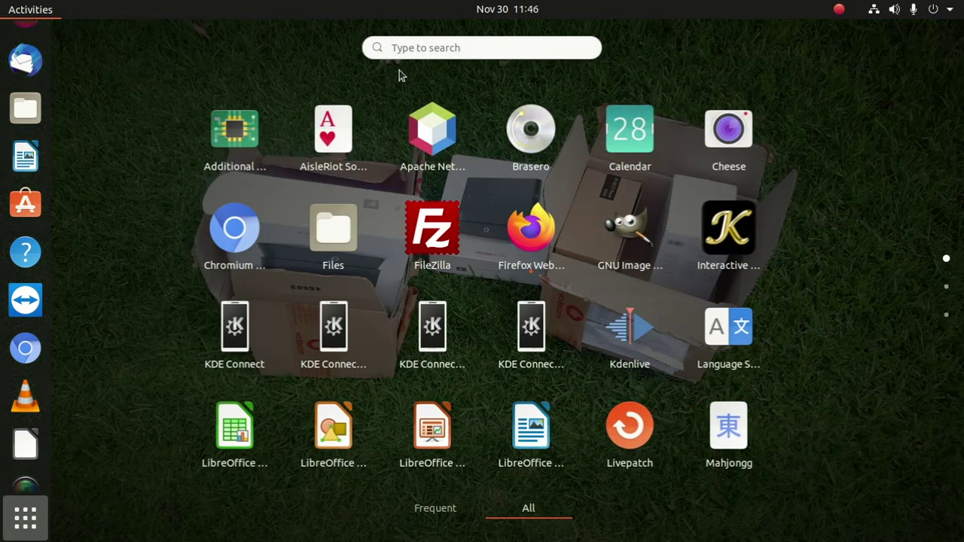
{"action": "left_click", "coordinate": [452, 237]}
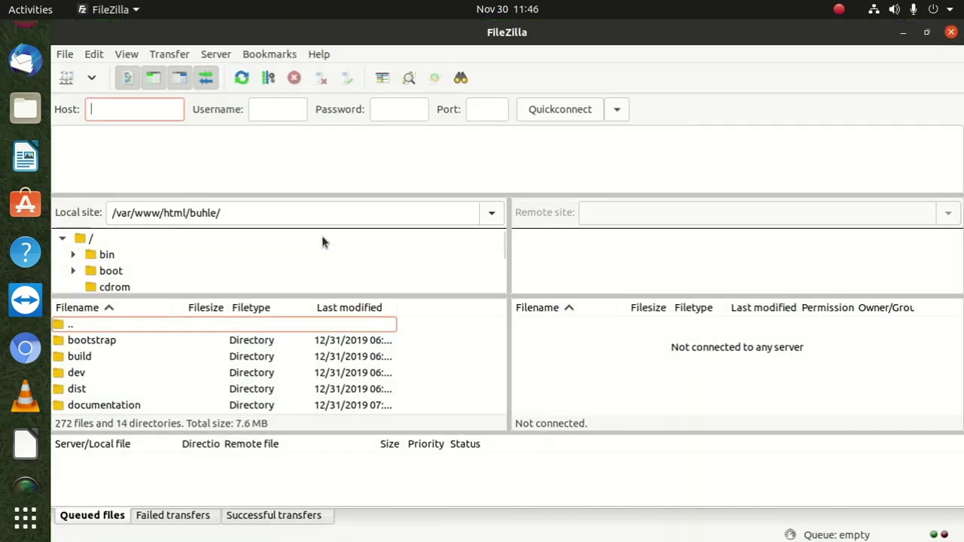
{"action": "scroll", "coordinate": [226, 256], "scroll_direction": "down", "scroll_amount": 6}
{"action": "scroll", "coordinate": [192, 271], "scroll_direction": "down", "scroll_amount": 7}
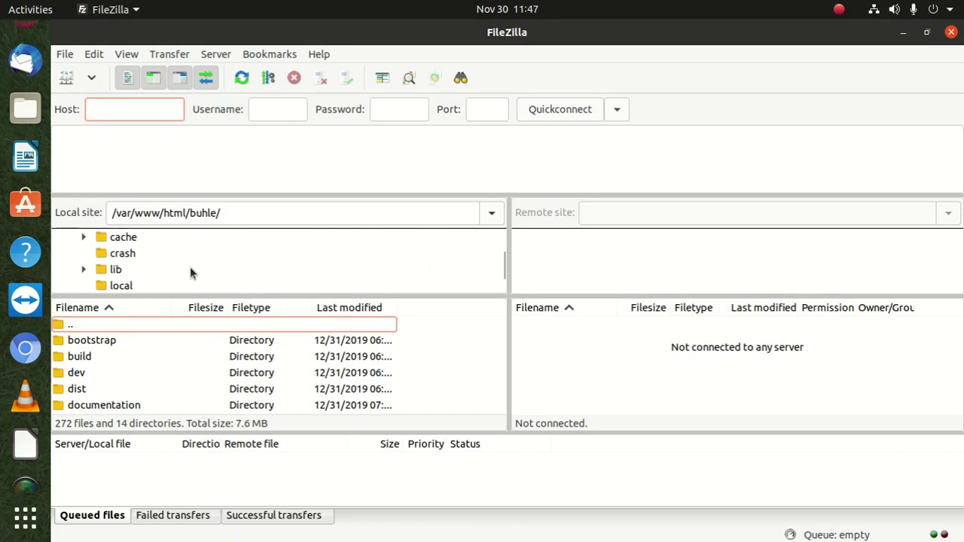
{"action": "scroll", "coordinate": [154, 271], "scroll_direction": "up", "scroll_amount": 1}
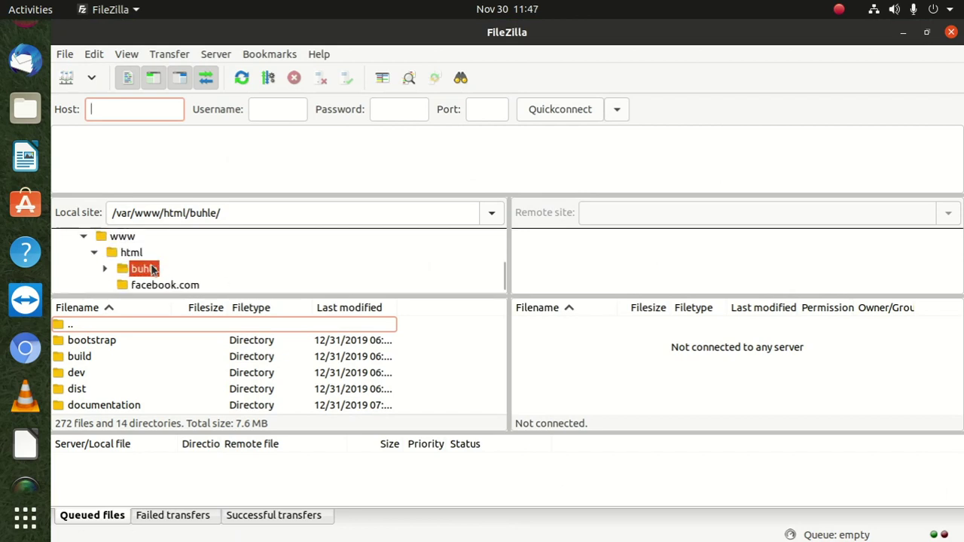
{"action": "scroll", "coordinate": [150, 269], "scroll_direction": "down", "scroll_amount": 1}
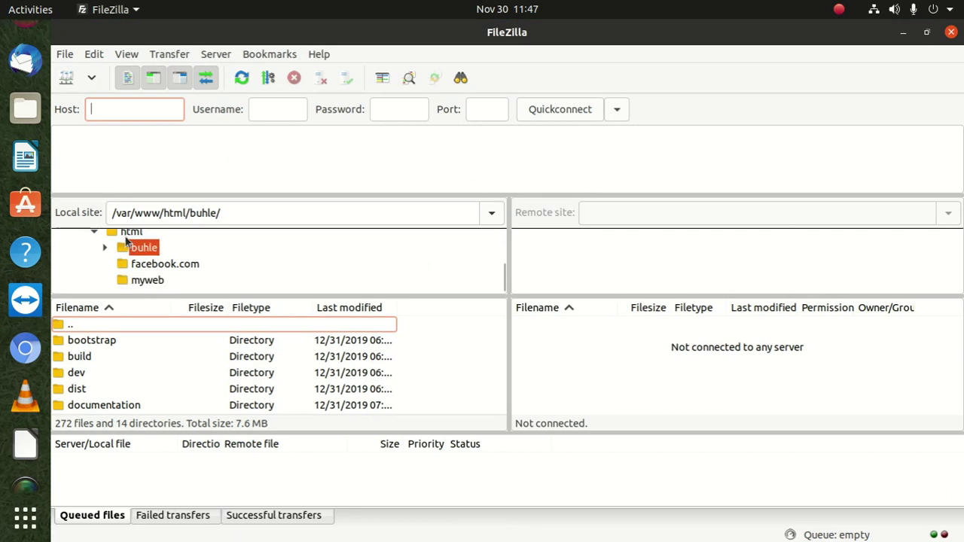
Expand /var/www/html in the local tree and select the empty facebook.com folder
{"action": "left_click", "coordinate": [130, 234]}
{"action": "scroll", "coordinate": [128, 248], "scroll_direction": "up", "scroll_amount": 1}
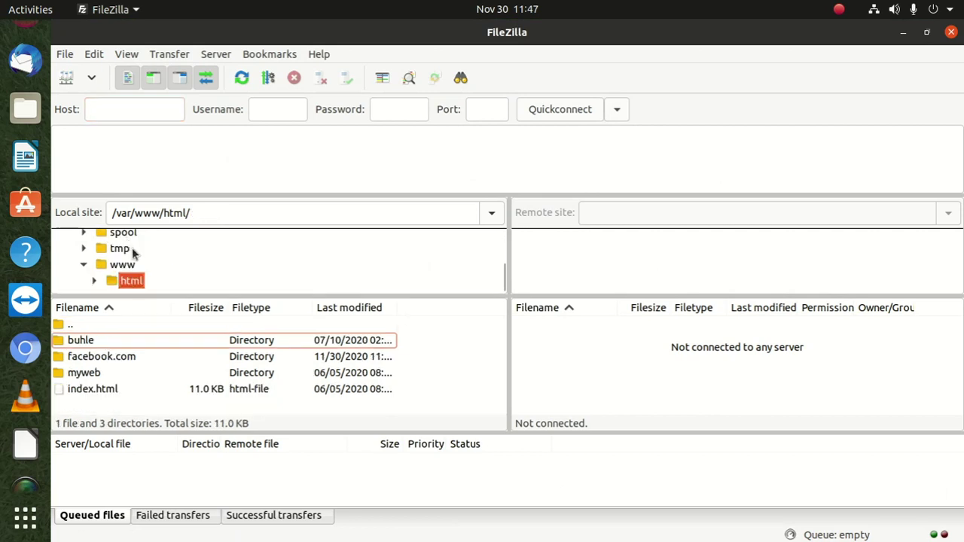
{"action": "double_click", "coordinate": [127, 265]}
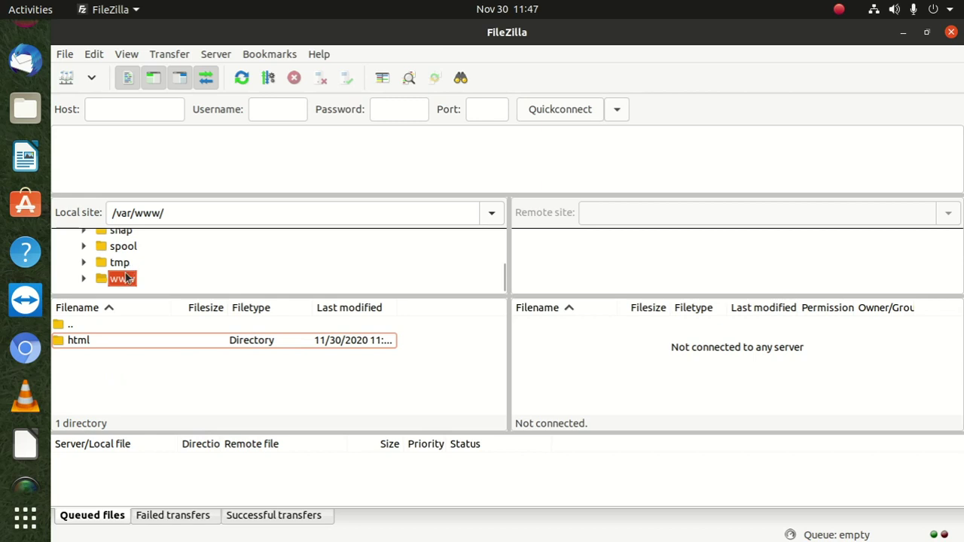
{"action": "left_click", "coordinate": [83, 278]}
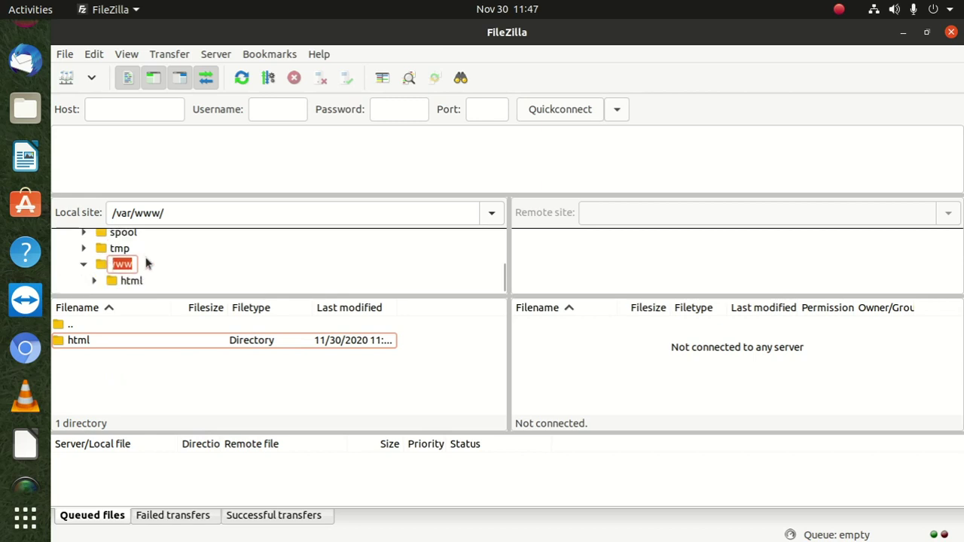
{"action": "left_click", "coordinate": [94, 281]}
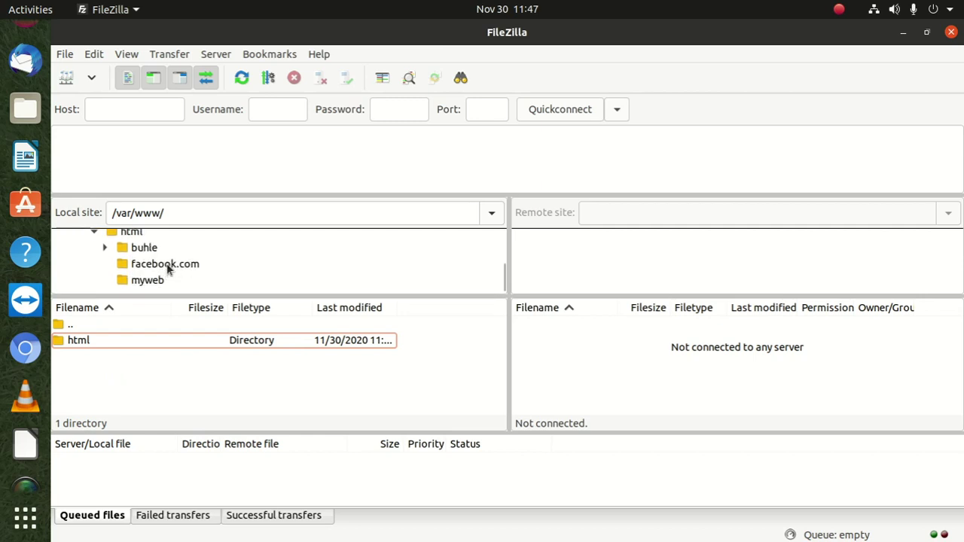
{"action": "left_click", "coordinate": [166, 264]}
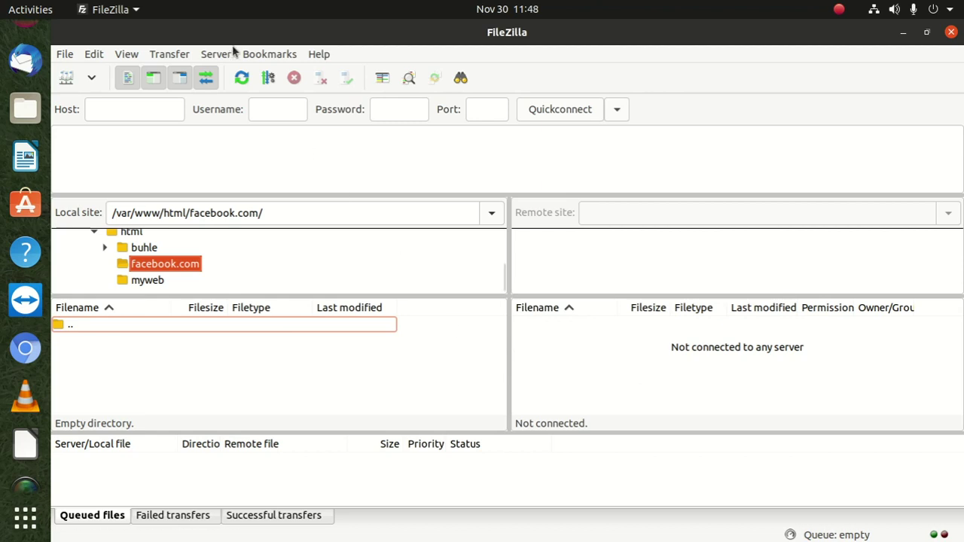
{"action": "left_click", "coordinate": [180, 54]}
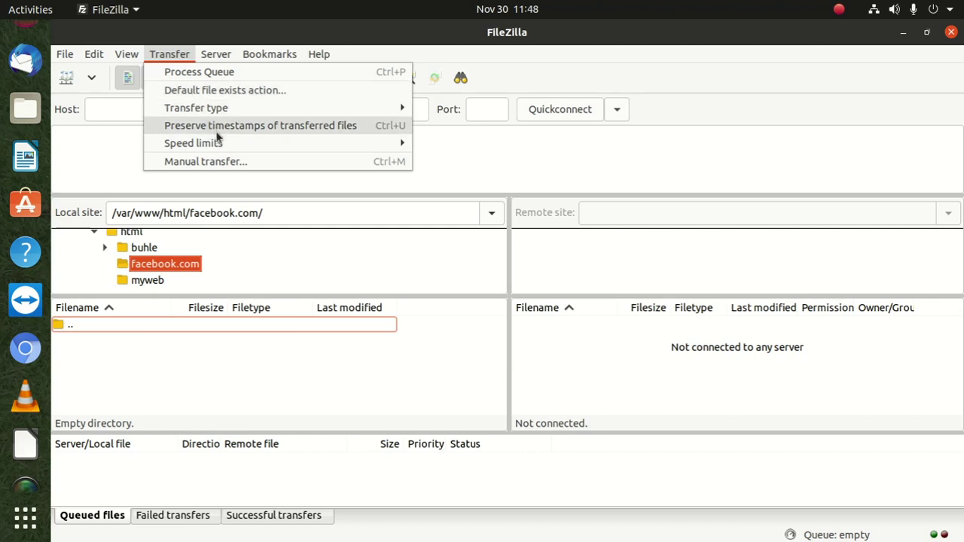
{"action": "mouse_move", "coordinate": [267, 145]}
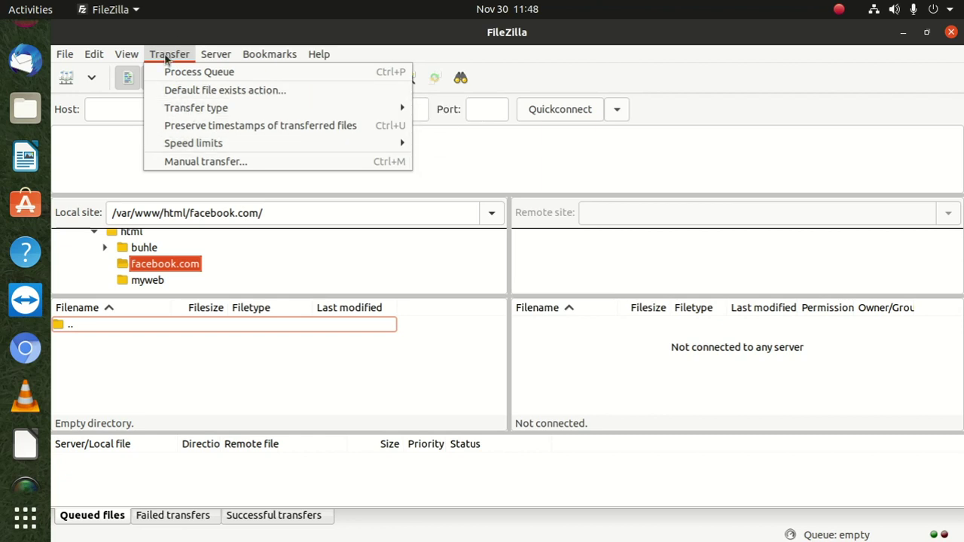
{"action": "mouse_move", "coordinate": [216, 54]}
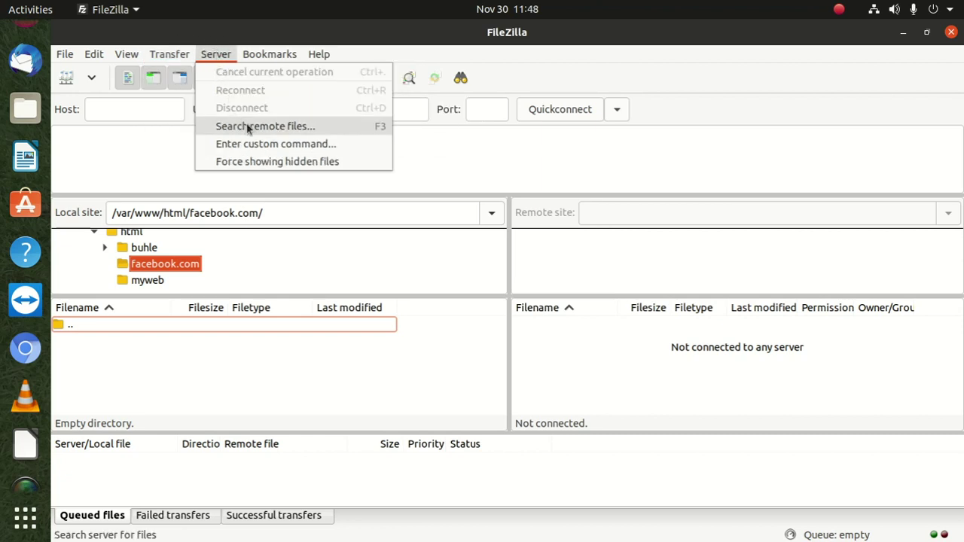
{"action": "mouse_move", "coordinate": [264, 66]}
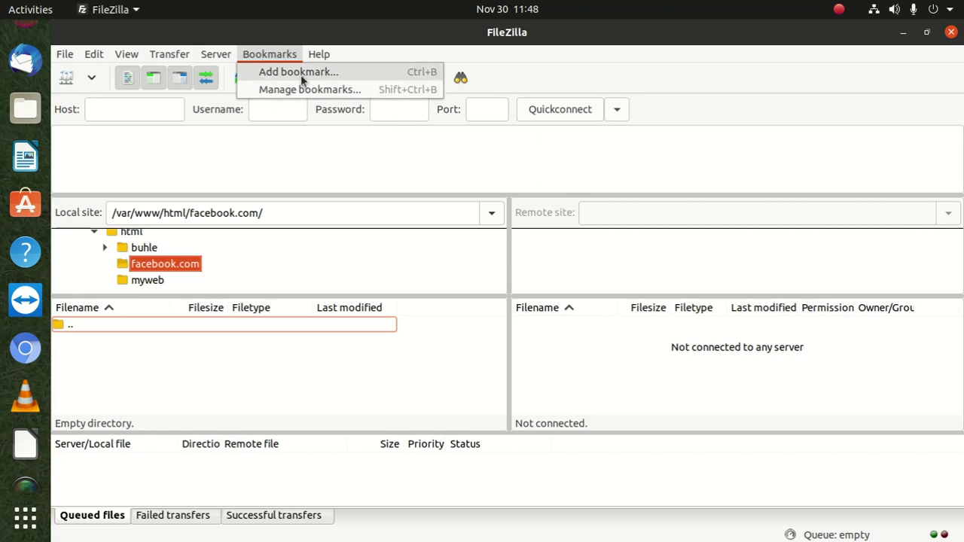
{"action": "mouse_move", "coordinate": [124, 58]}
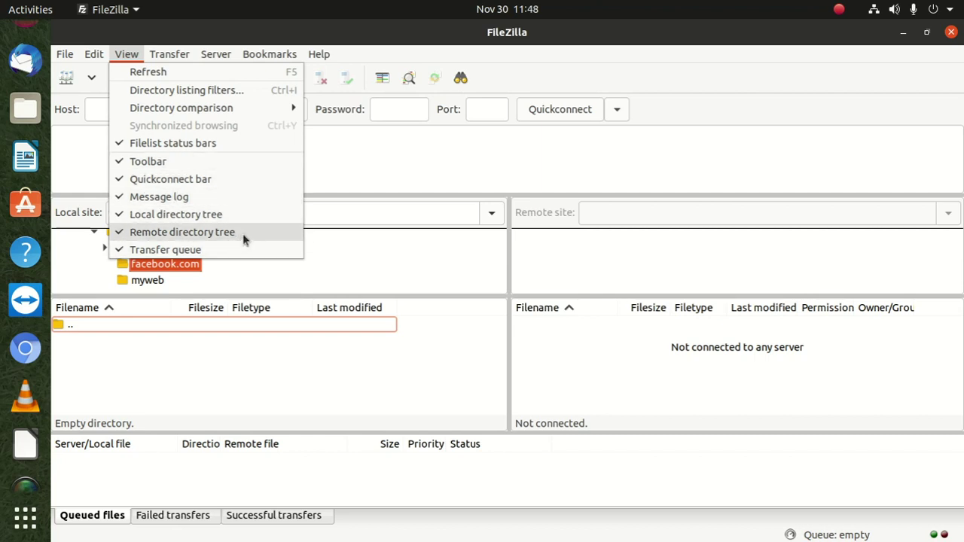
{"action": "mouse_move", "coordinate": [93, 56]}
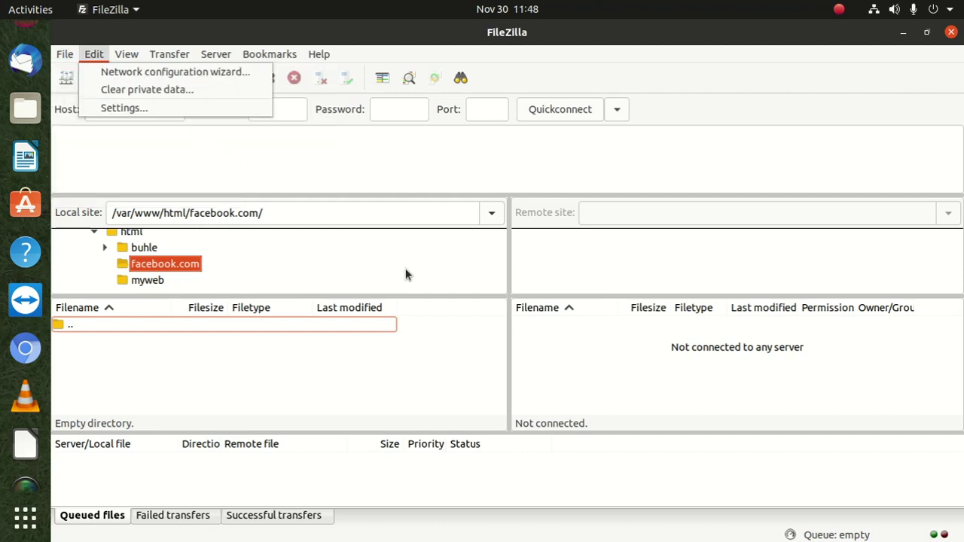
{"action": "left_click", "coordinate": [405, 242]}
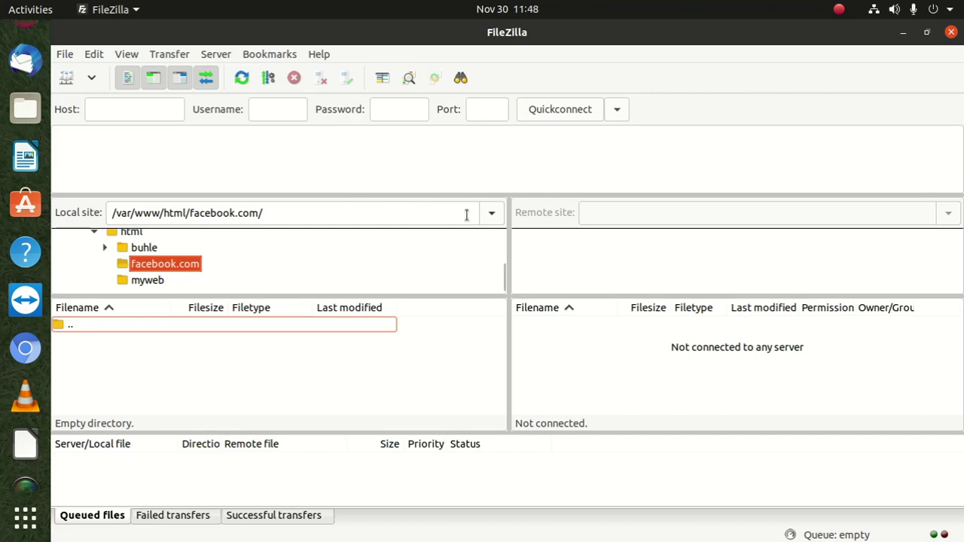
{"action": "left_click_drag", "start_coordinate": [765, 26], "coordinate": [791, 23]}
Check the Host, Username, Password and Port quick-connect fields, leaving them blank
{"action": "left_click", "coordinate": [147, 110]}
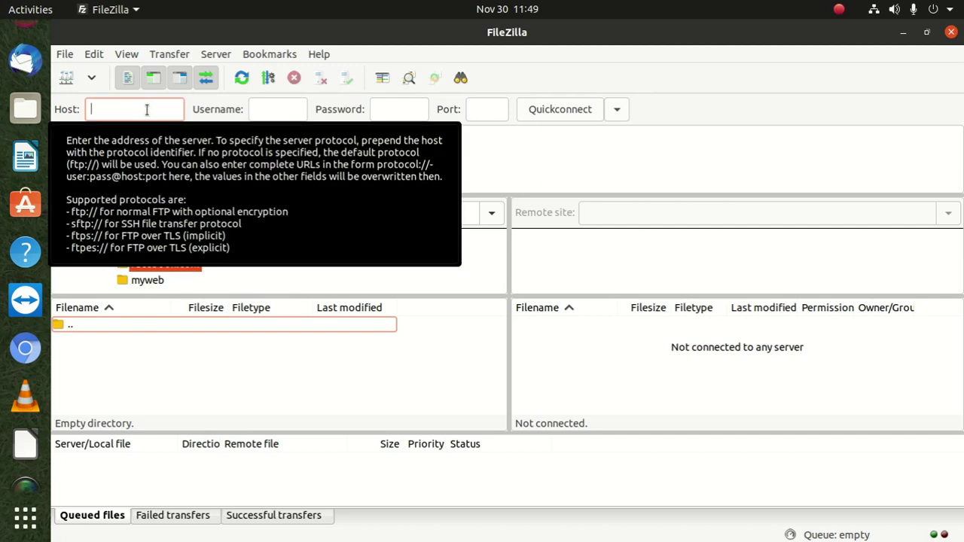
{"action": "left_click", "coordinate": [280, 107]}
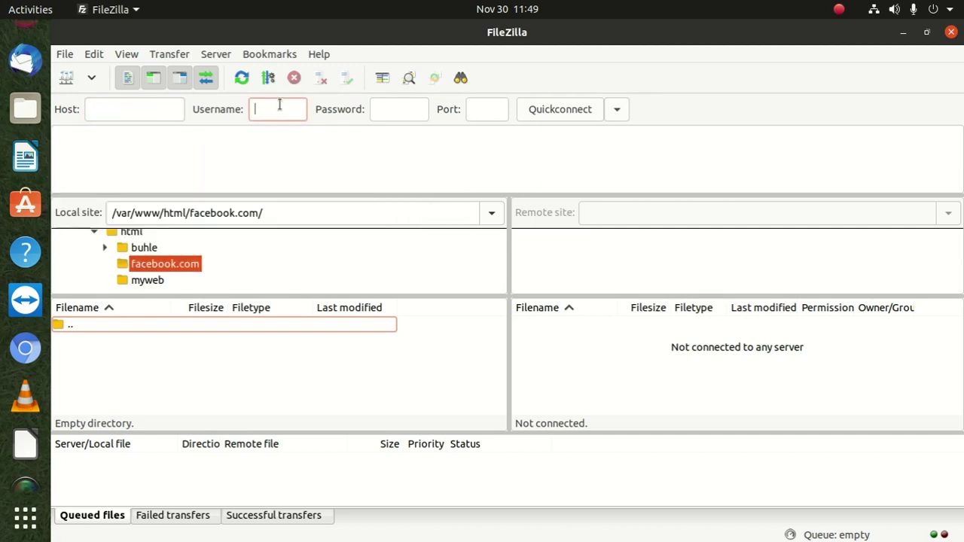
{"action": "left_click", "coordinate": [408, 103]}
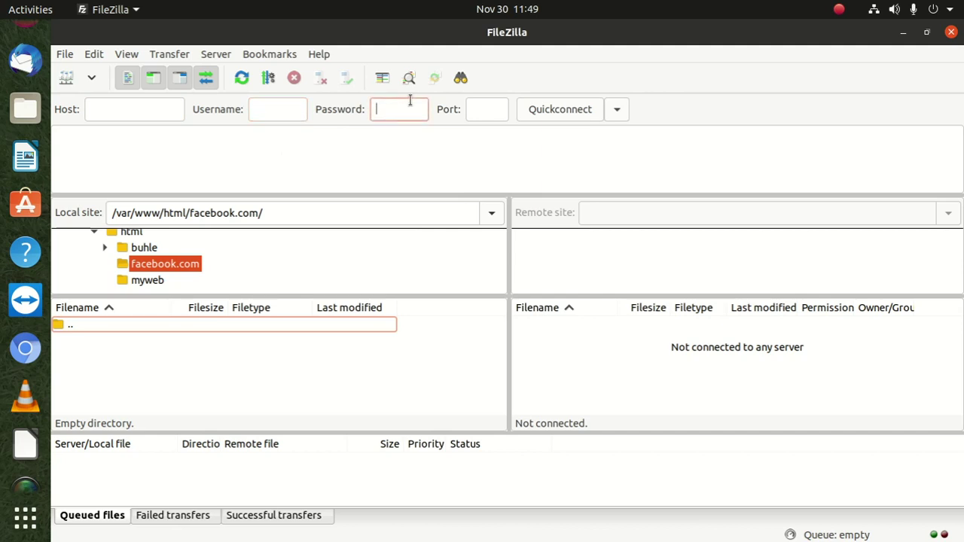
{"action": "left_click", "coordinate": [500, 109]}
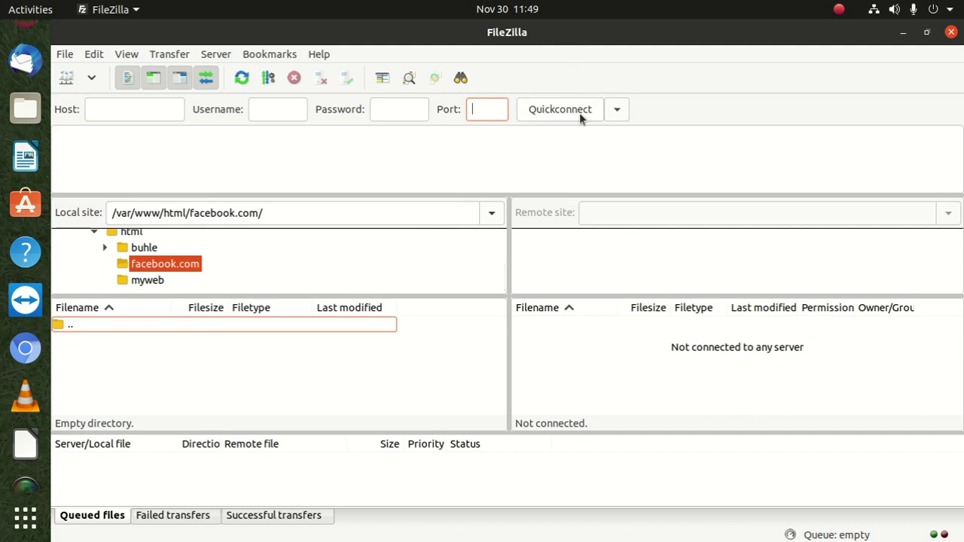
Show and dismiss the Quickconnect dropdown options, then bring up the File menu
{"action": "left_click", "coordinate": [610, 110]}
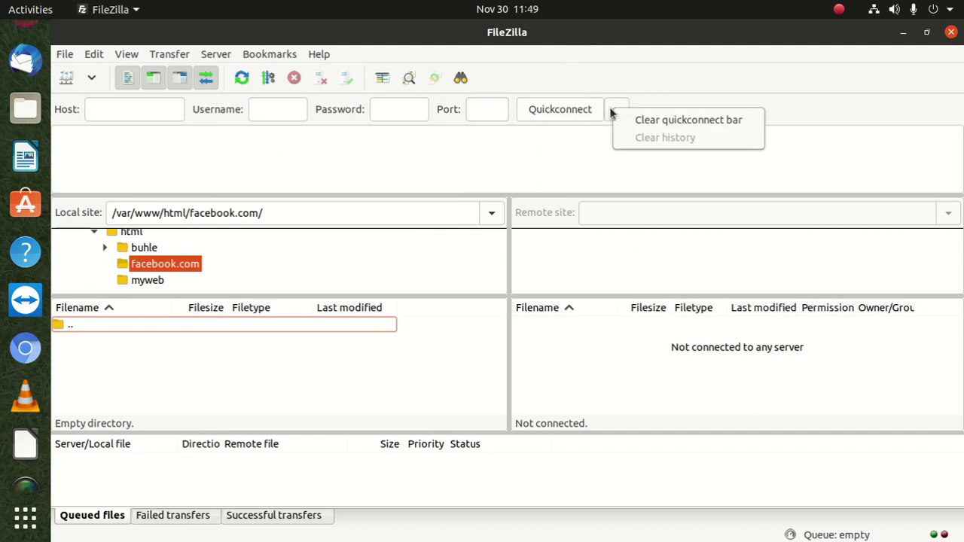
{"action": "left_click", "coordinate": [516, 150]}
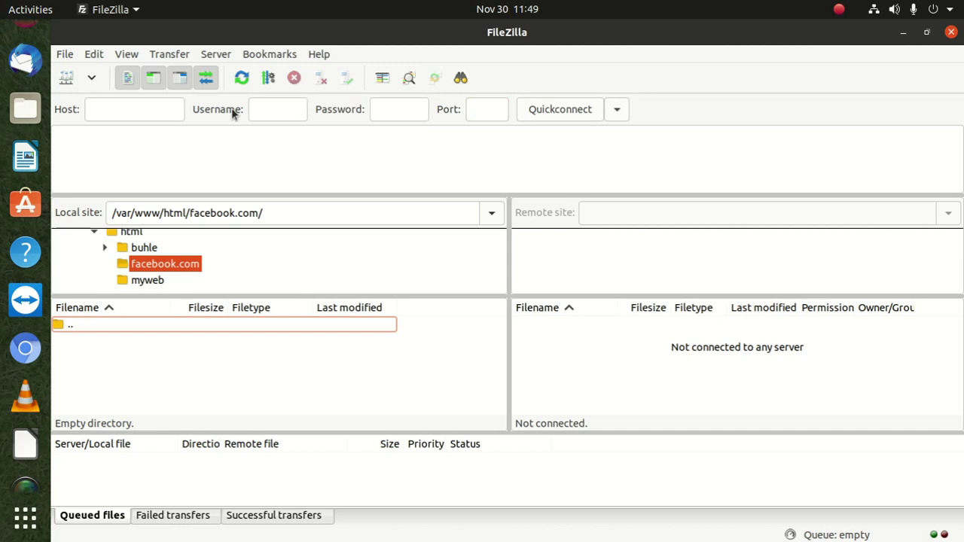
{"action": "left_click", "coordinate": [65, 55]}
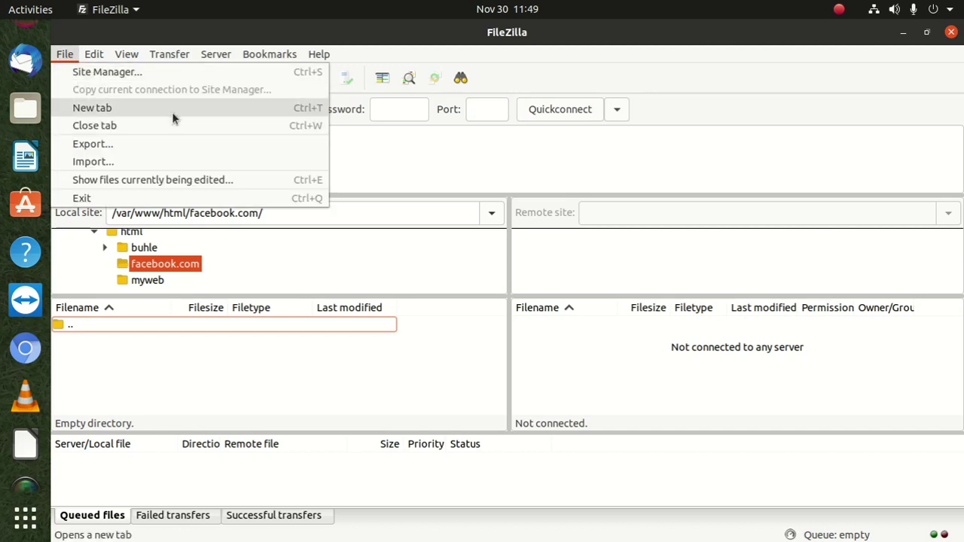
Switch from the File menu to the Server menu, then close it via the title bar
{"action": "mouse_move", "coordinate": [212, 55]}
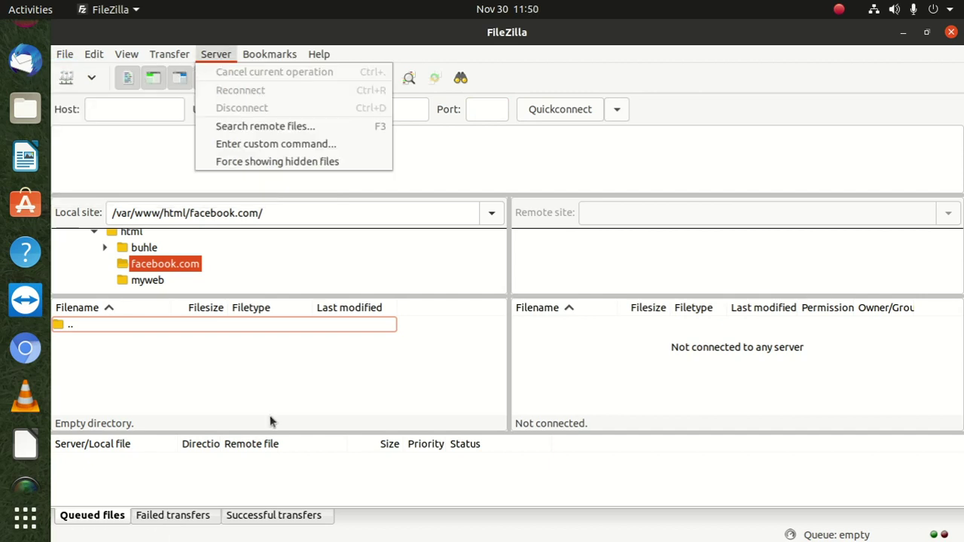
{"action": "left_click", "coordinate": [777, 30]}
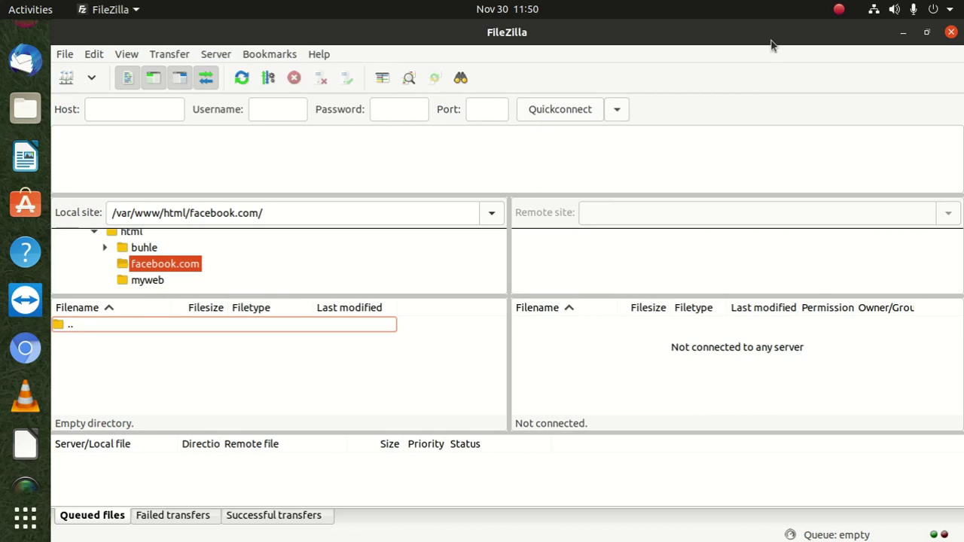
{"action": "left_click_drag", "start_coordinate": [758, 33], "coordinate": [646, 57]}
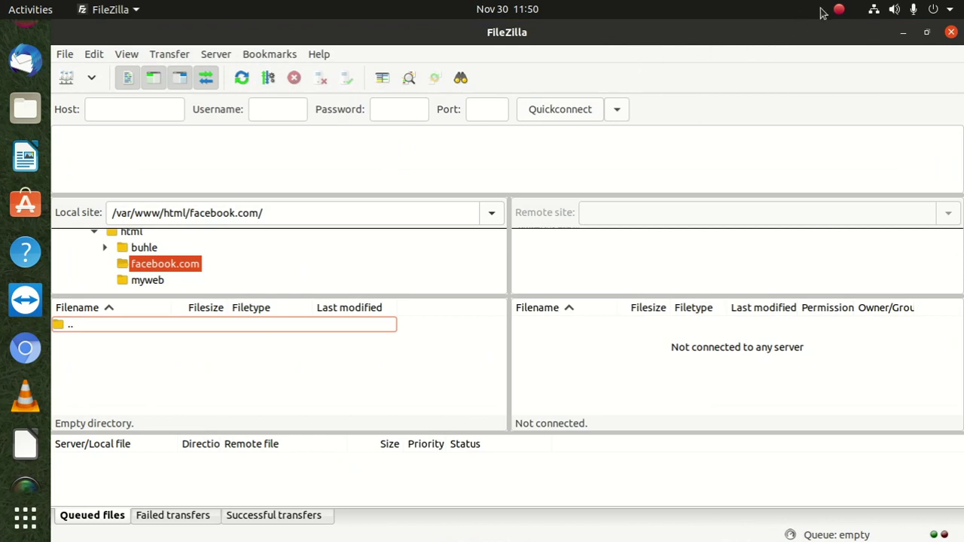